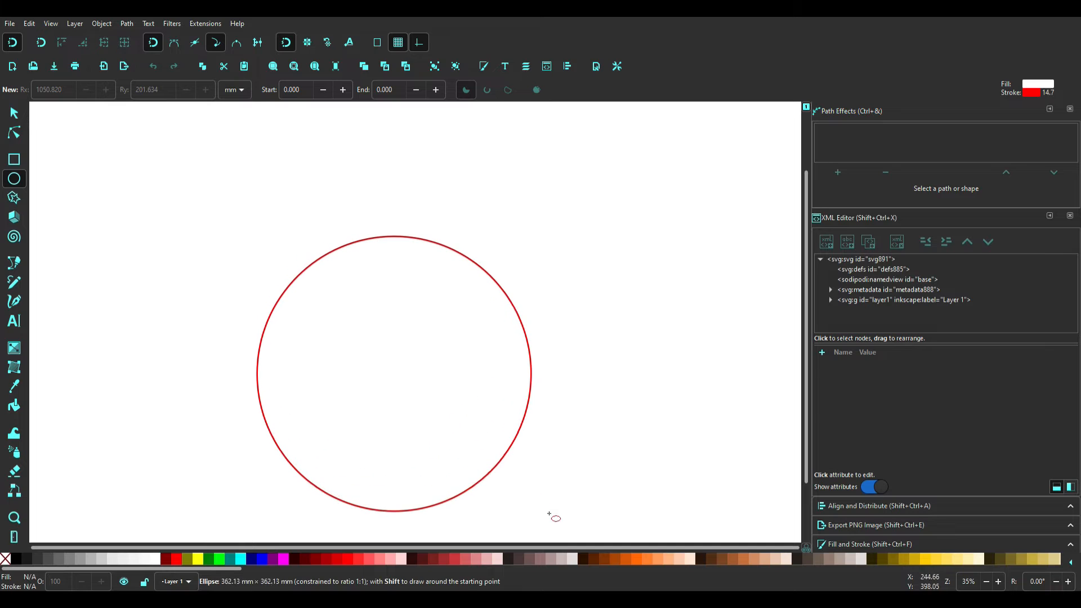
Move the circle up the canvas and restyle it with no fill and a black stroke.
key(s)
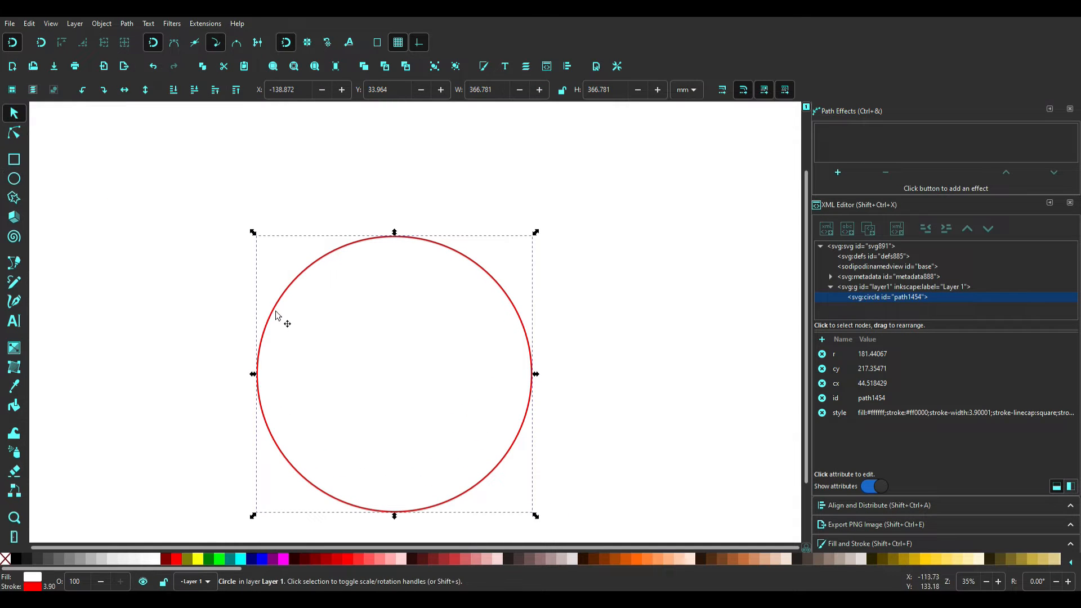
drag(282, 313, 290, 248)
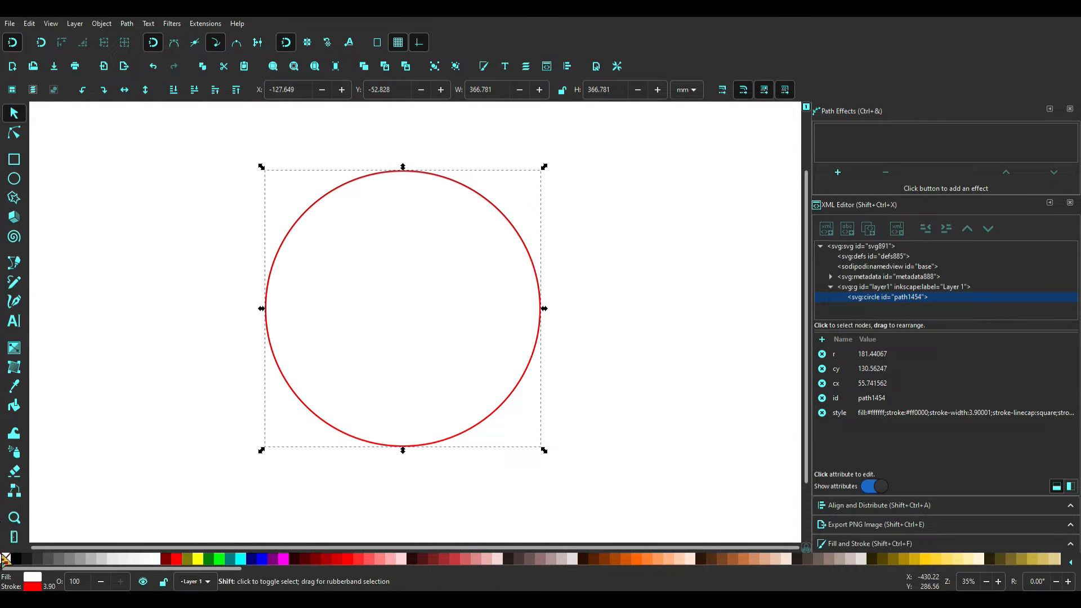
click(6, 559)
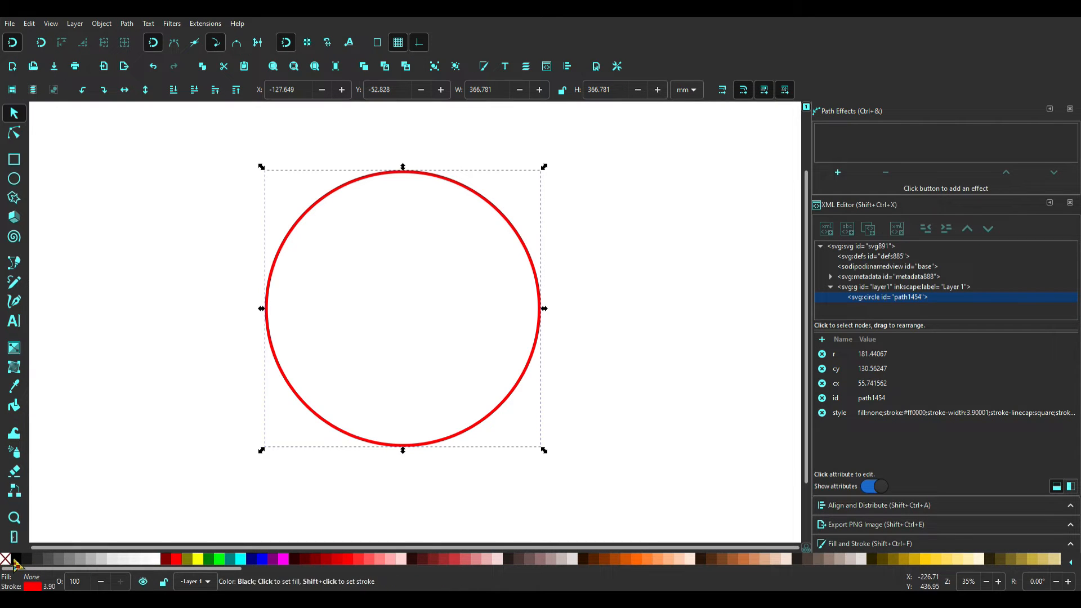
shift+click(16, 560)
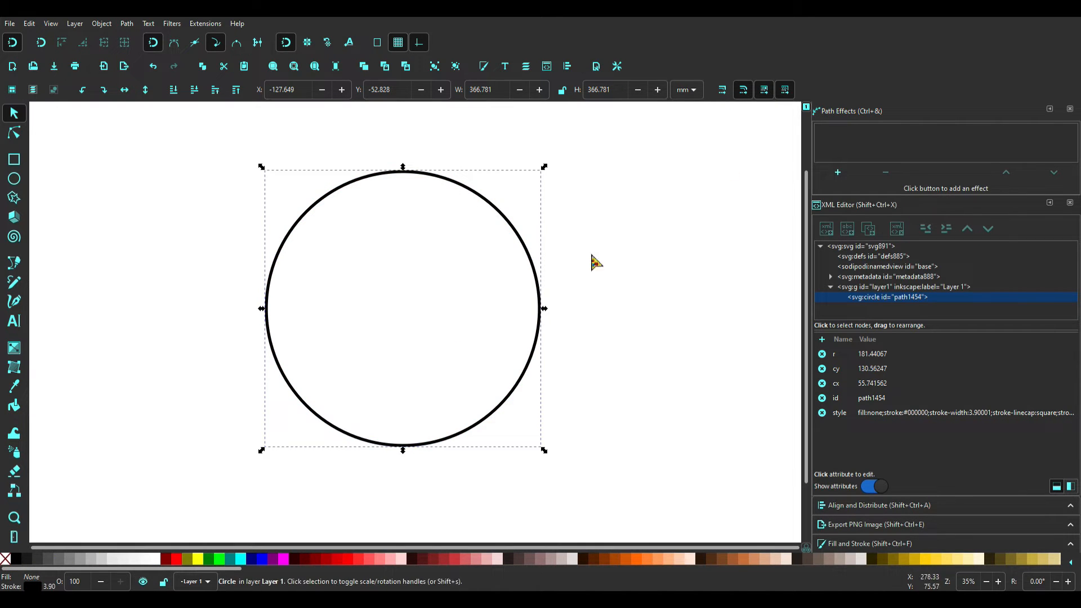
Enlarge the circle to about 451 mm across and set its stroke width to 11.2 mm.
click(484, 66)
click(952, 228)
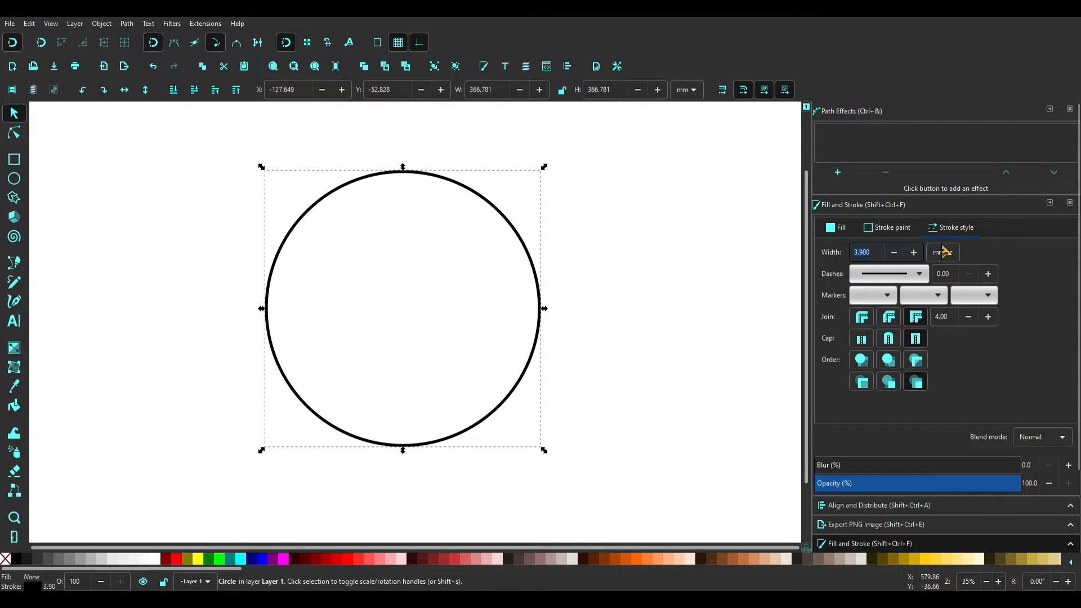
click(915, 252)
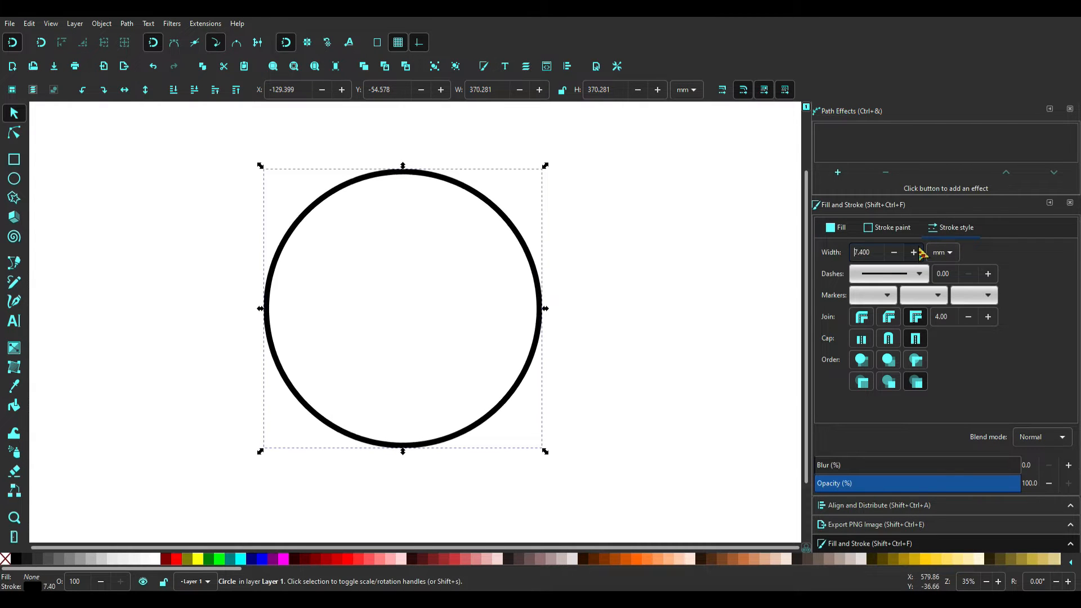
drag(547, 310, 569, 364)
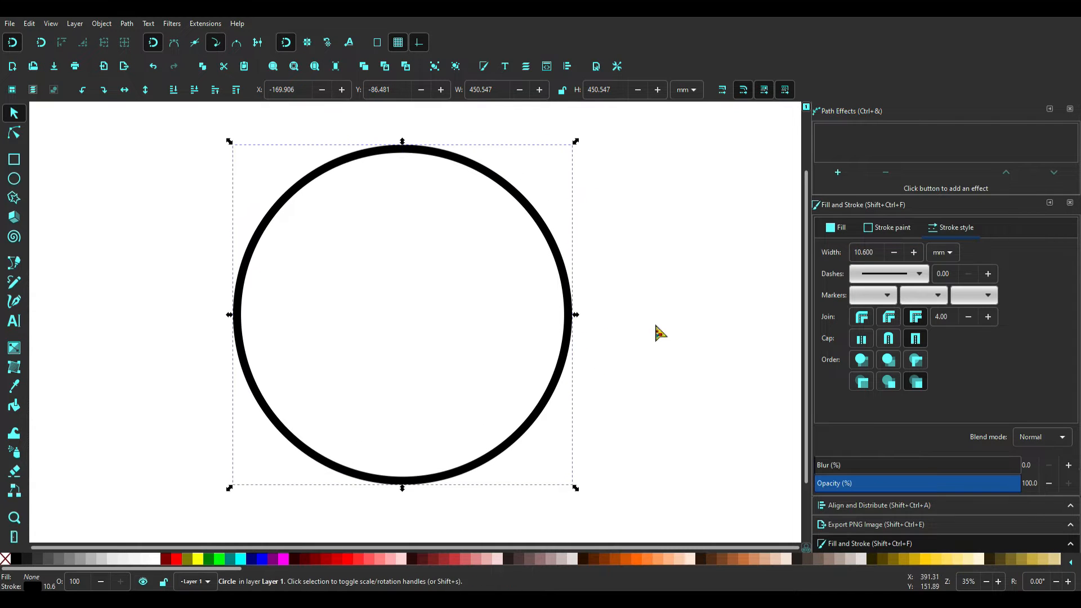
click(914, 252)
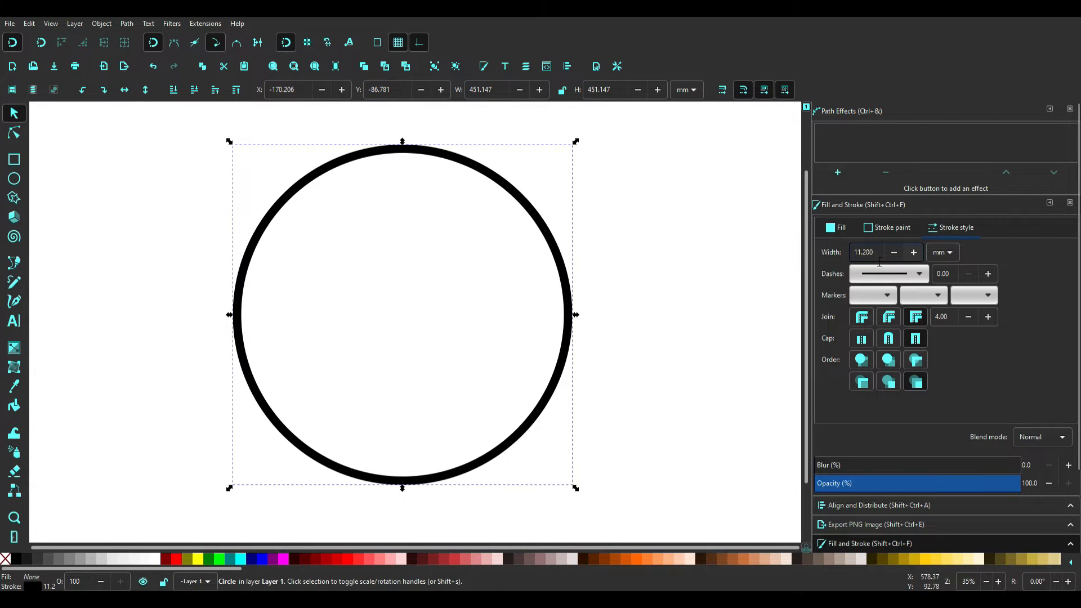
click(665, 309)
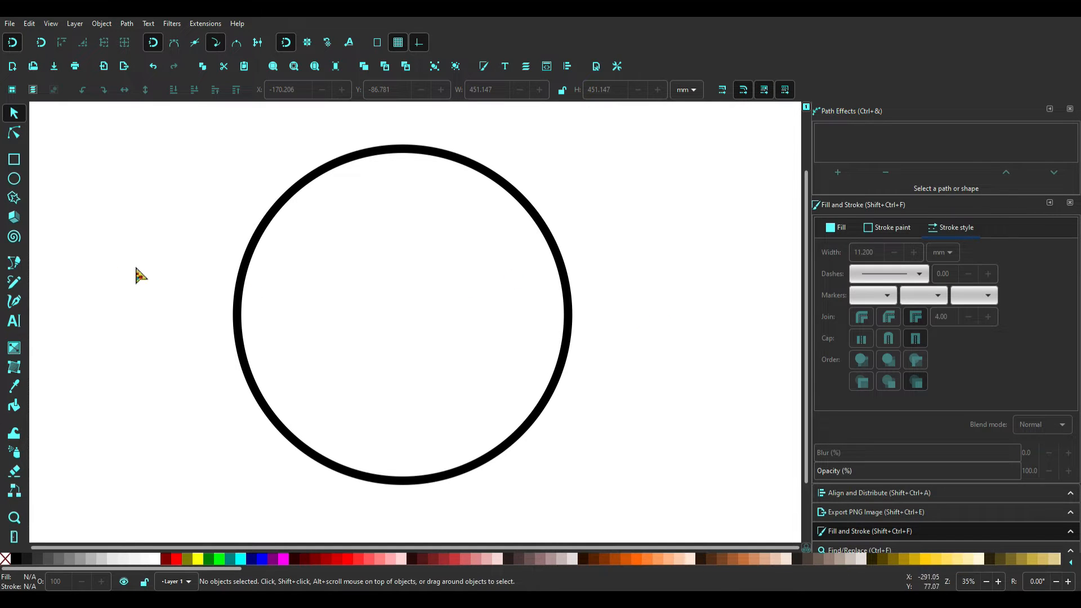
Draw a head circle about 153 mm across inside the upper part of the large circle.
click(17, 179)
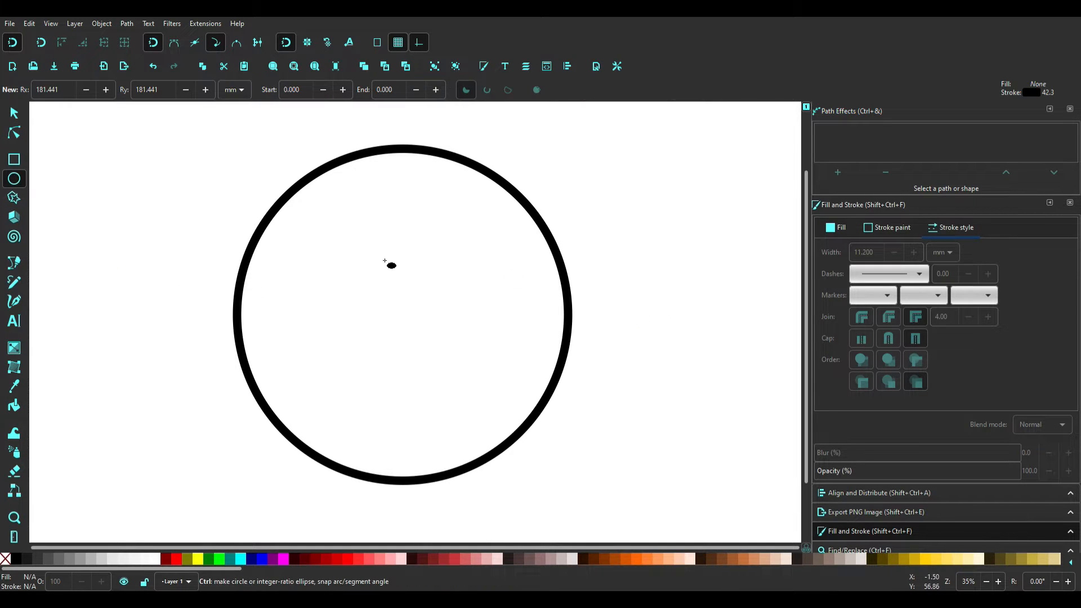
mouse_move(370, 231)
mouse_down()
mouse_move(485, 340)
mouse_move(390, 324)
mouse_move(400, 310)
mouse_up()
click(19, 117)
key(Escape)
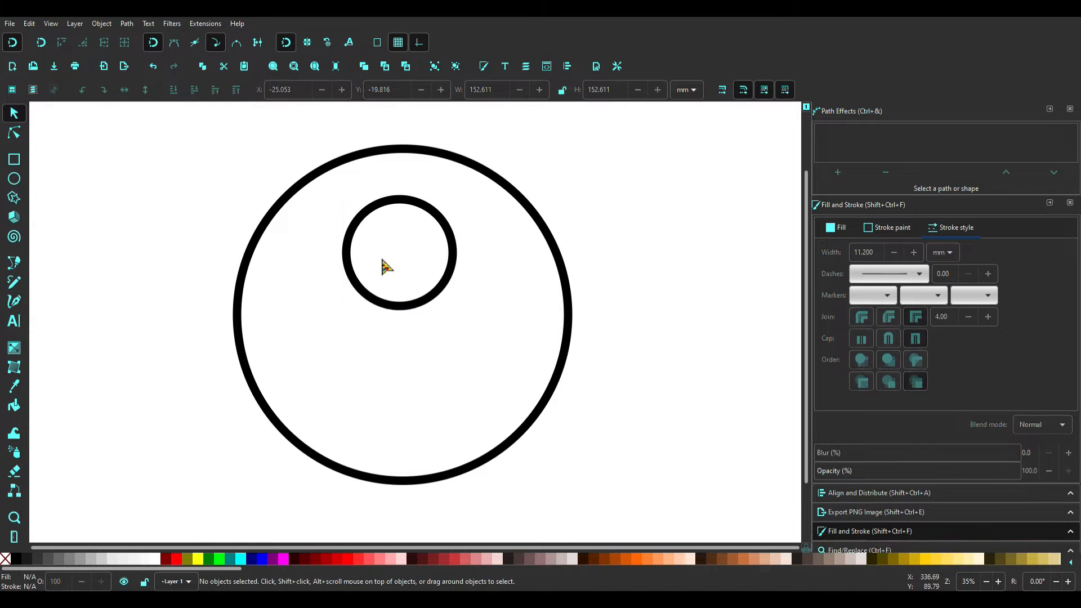
Draw a rectangle about 211 × 172 mm directly below the head circle and round its corners strongly.
key(r)
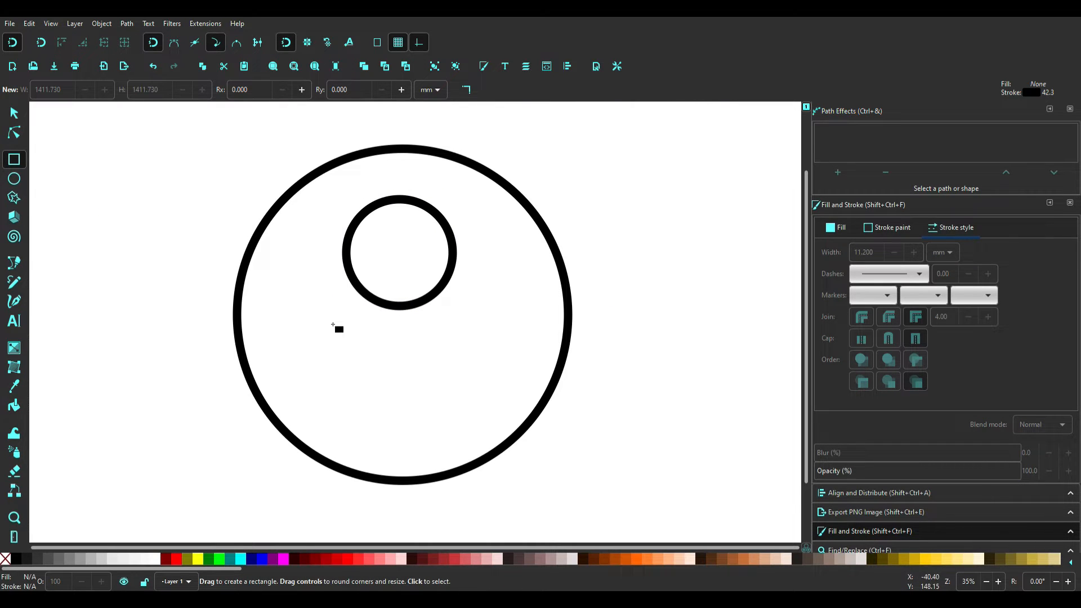
drag(330, 325, 478, 441)
drag(476, 319, 473, 406)
click(13, 114)
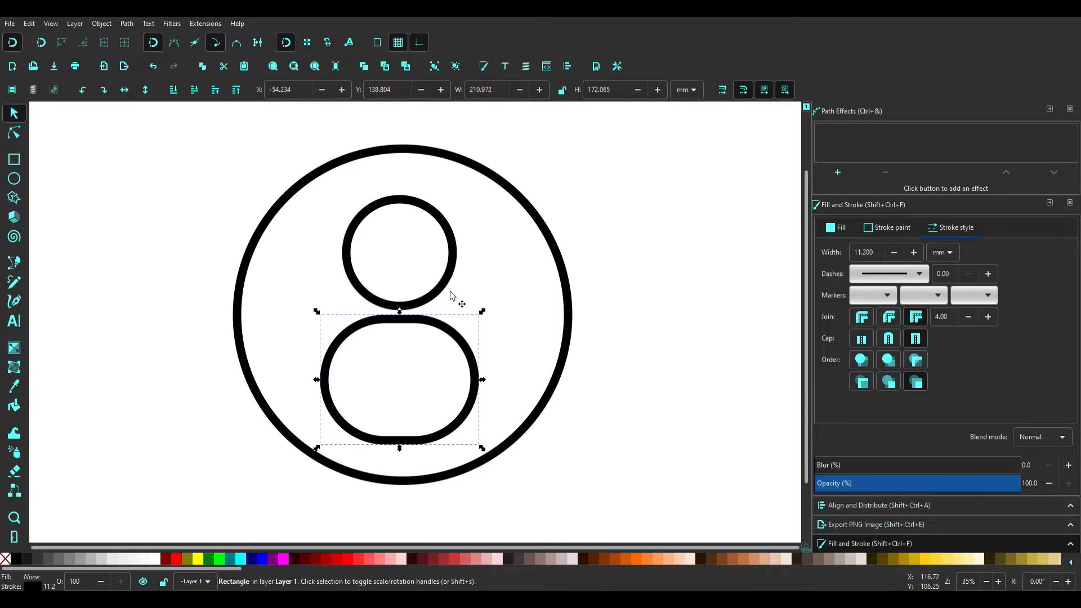
Nudge the rounded rectangle slightly up and widen it on both sides to about 245 mm.
drag(411, 325, 415, 323)
drag(485, 377, 497, 379)
drag(320, 377, 305, 378)
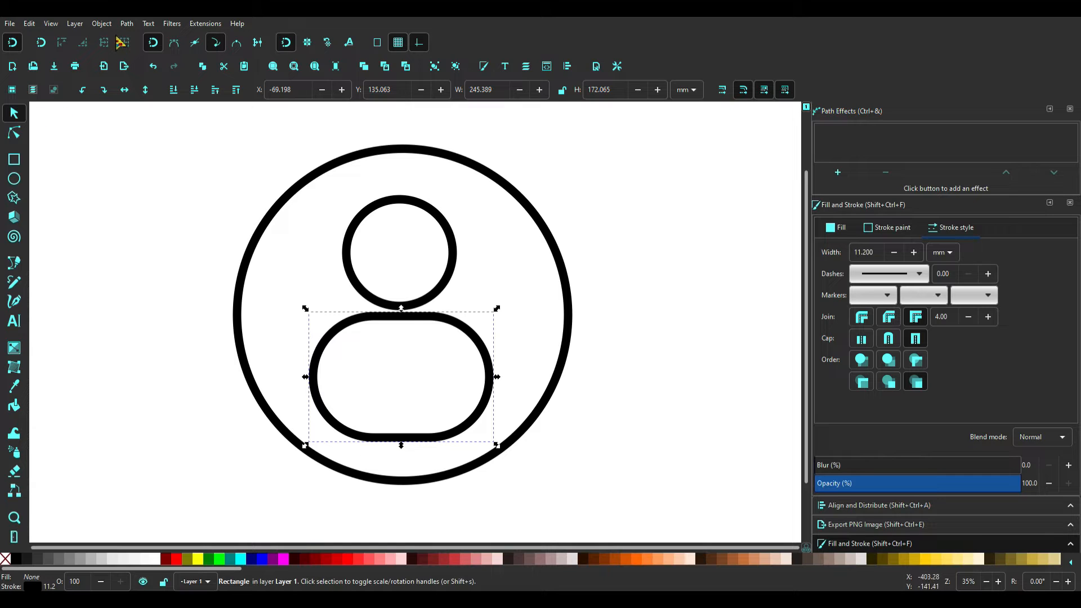
Convert the rounded rectangle to a path and square off its lower-left corner with an added corner node.
key(ctrl+shift+c)
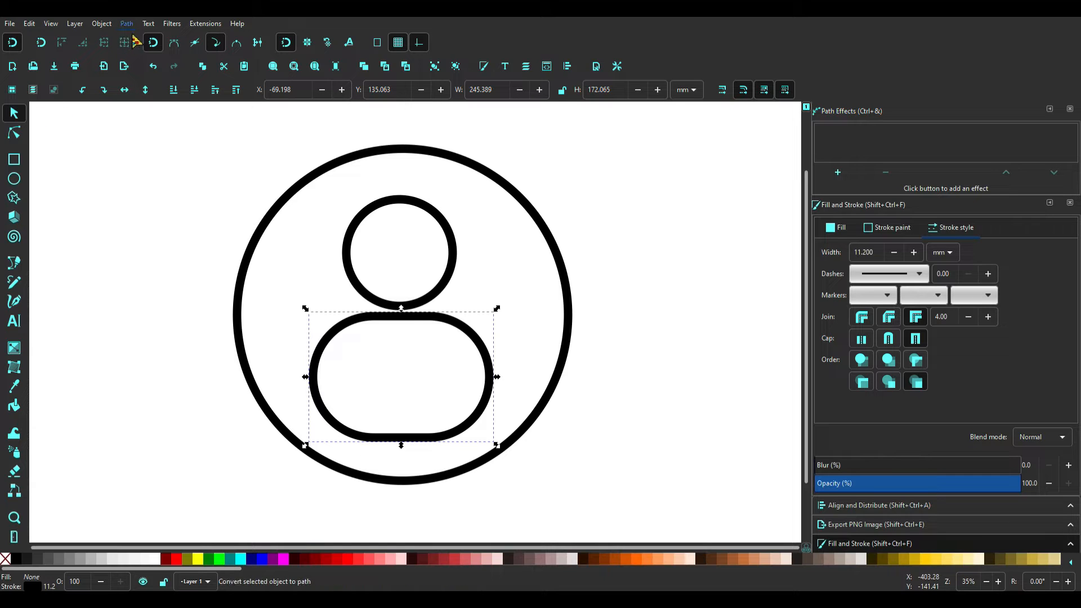
click(14, 133)
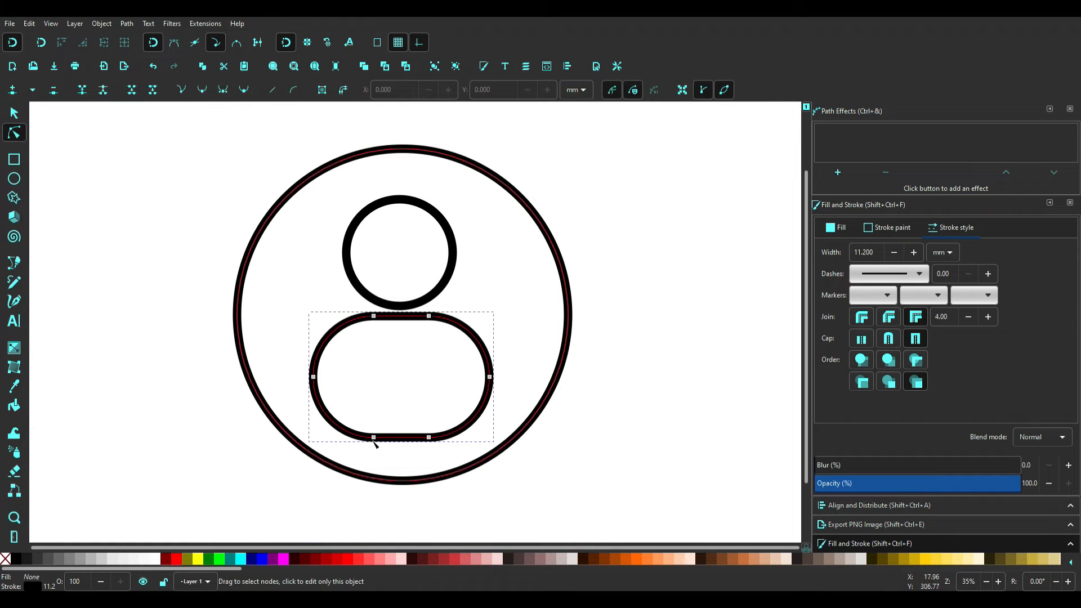
double_click(329, 419)
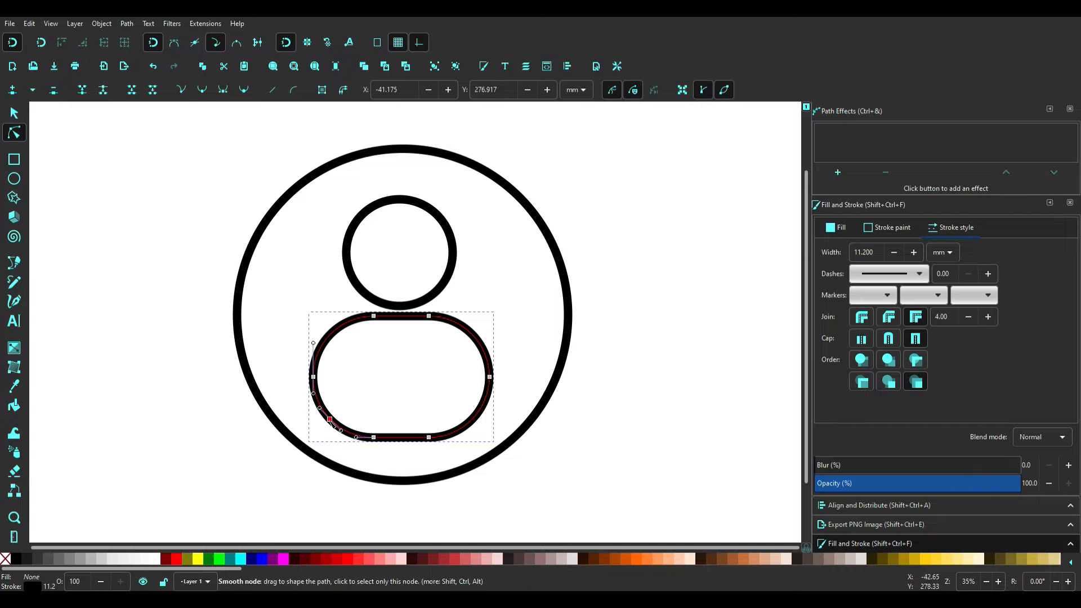
click(180, 90)
drag(330, 420, 315, 442)
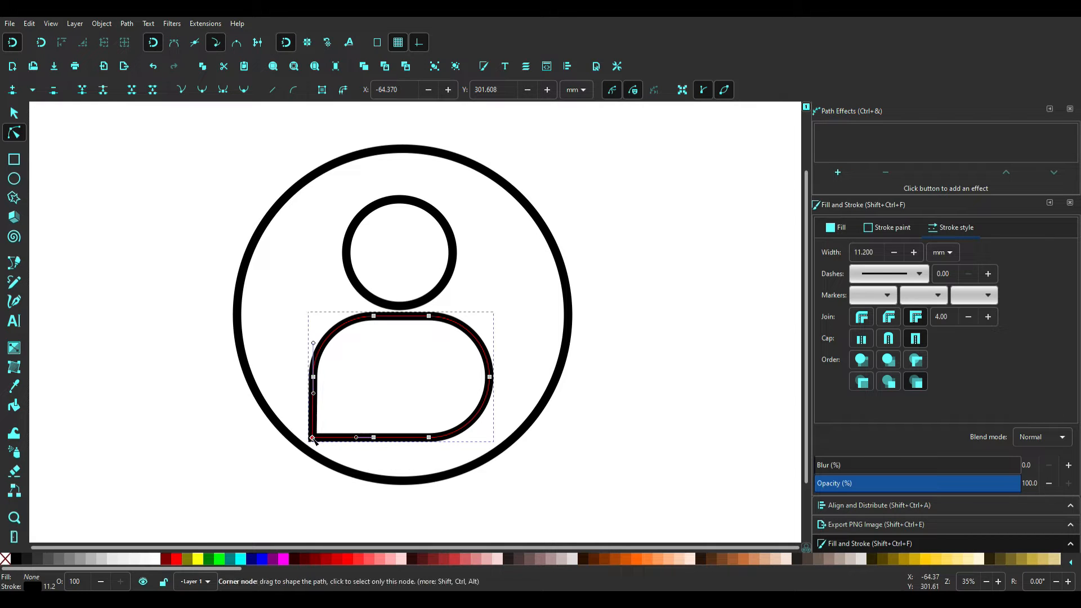
Add a corner node on the body's lower-right curve and move it outward to square off that corner.
double_click(477, 420)
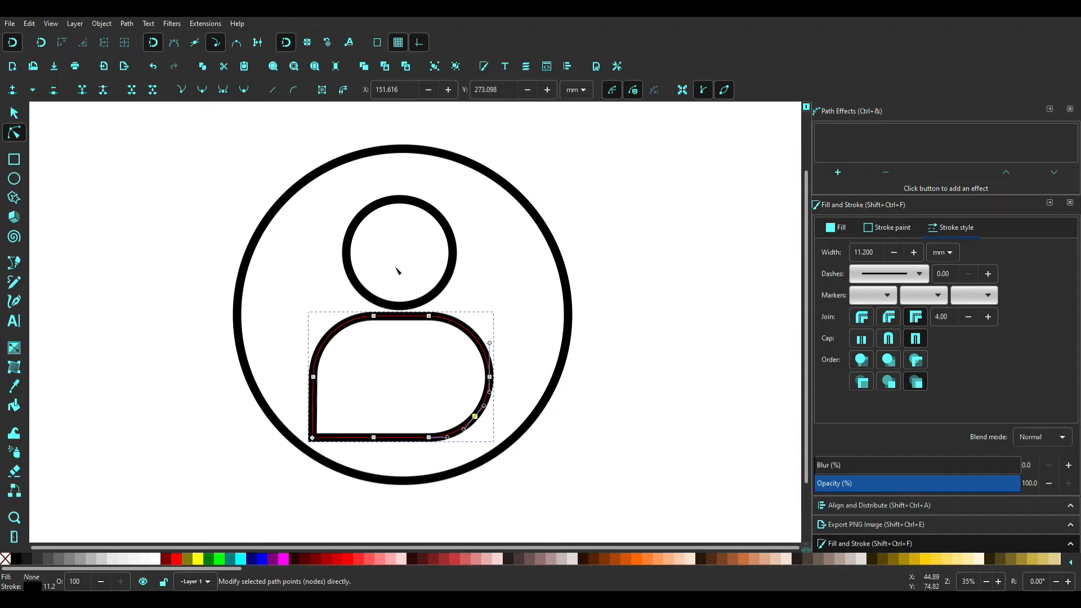
double_click(181, 91)
drag(475, 418, 483, 445)
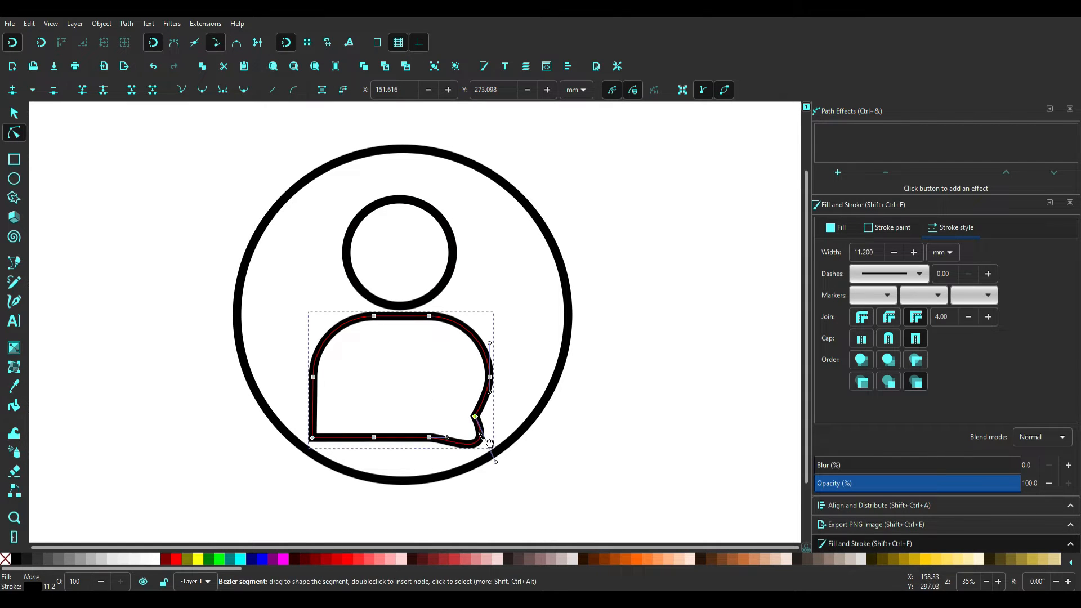
key(ctrl+z)
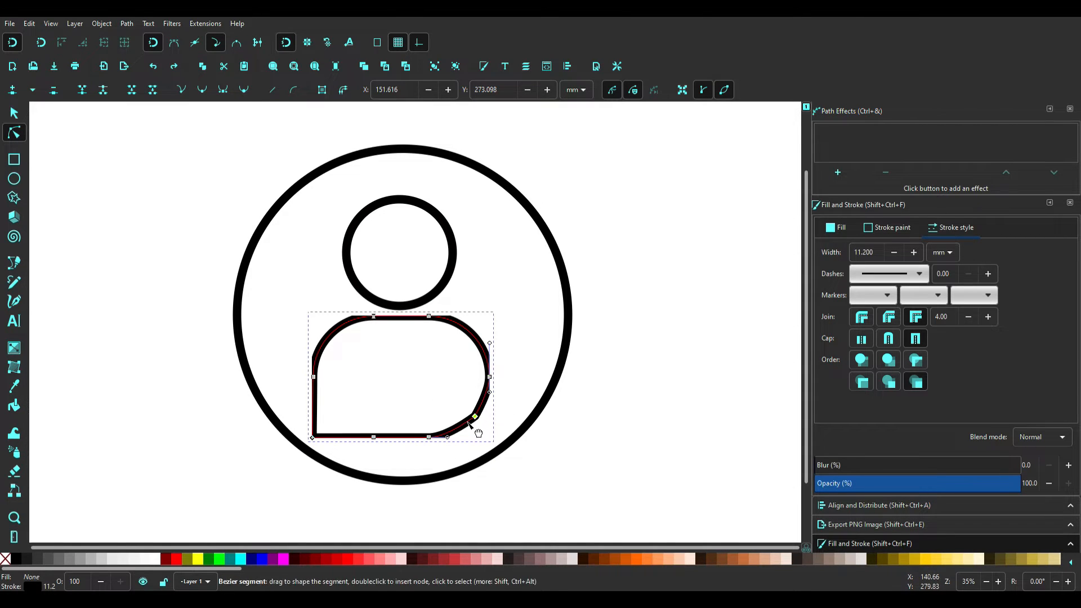
ctrl+scroll(472, 418, down, 1)
drag(475, 421, 487, 437)
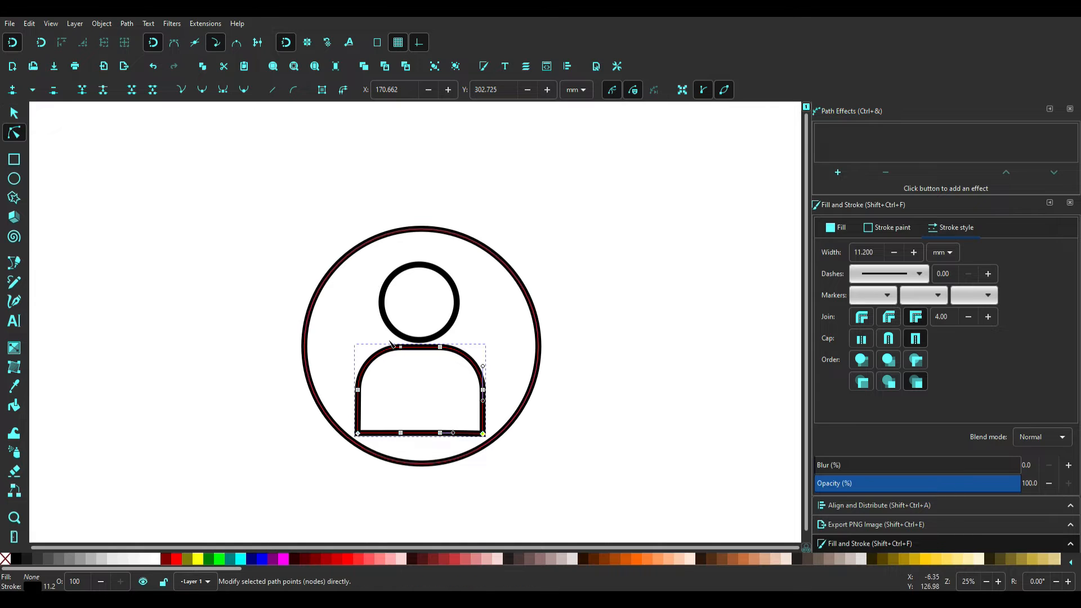
Add a smooth node midway along the body's top edge and pull it down into a curved neckline.
ctrl+scroll(388, 338, up, 2)
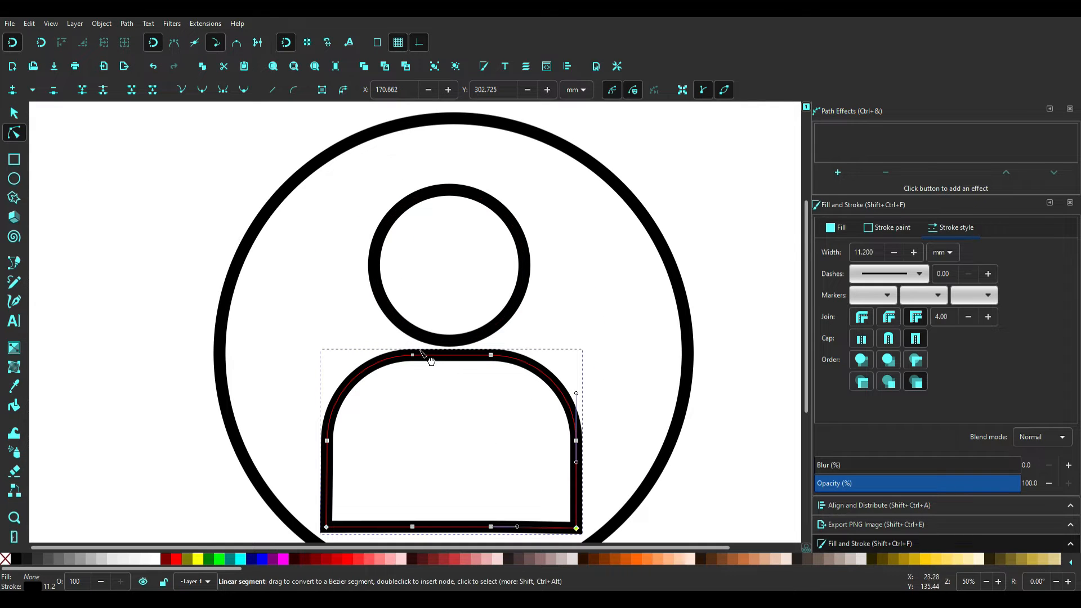
double_click(454, 357)
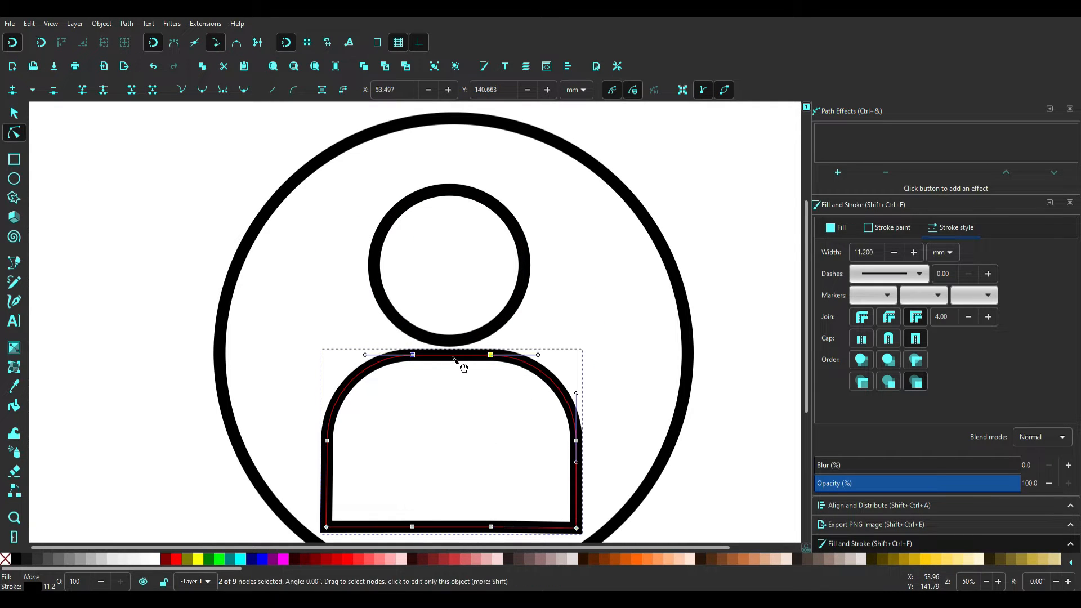
click(201, 91)
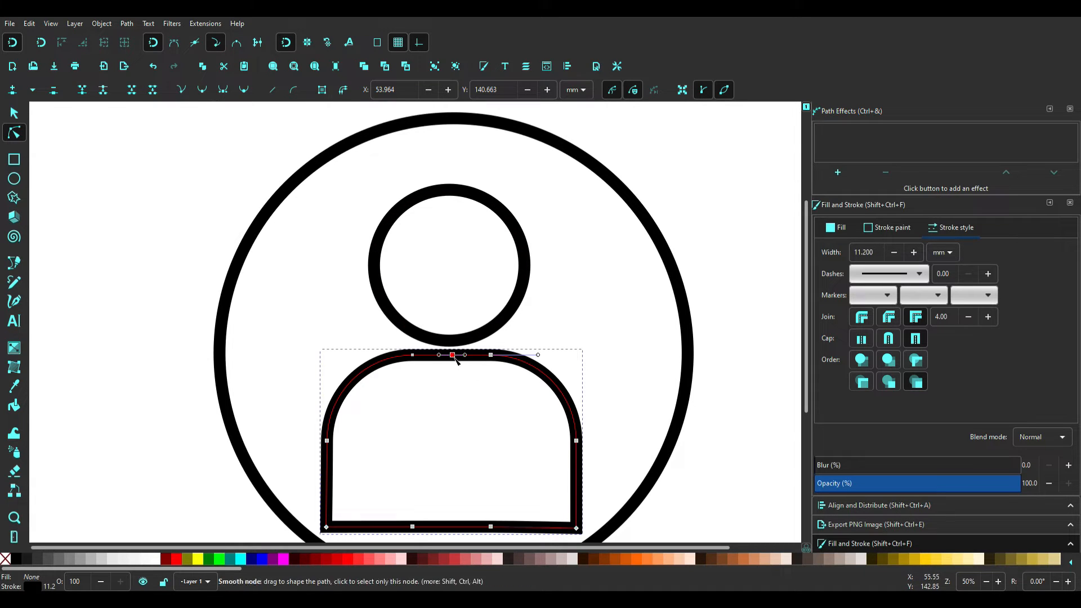
drag(453, 356, 421, 377)
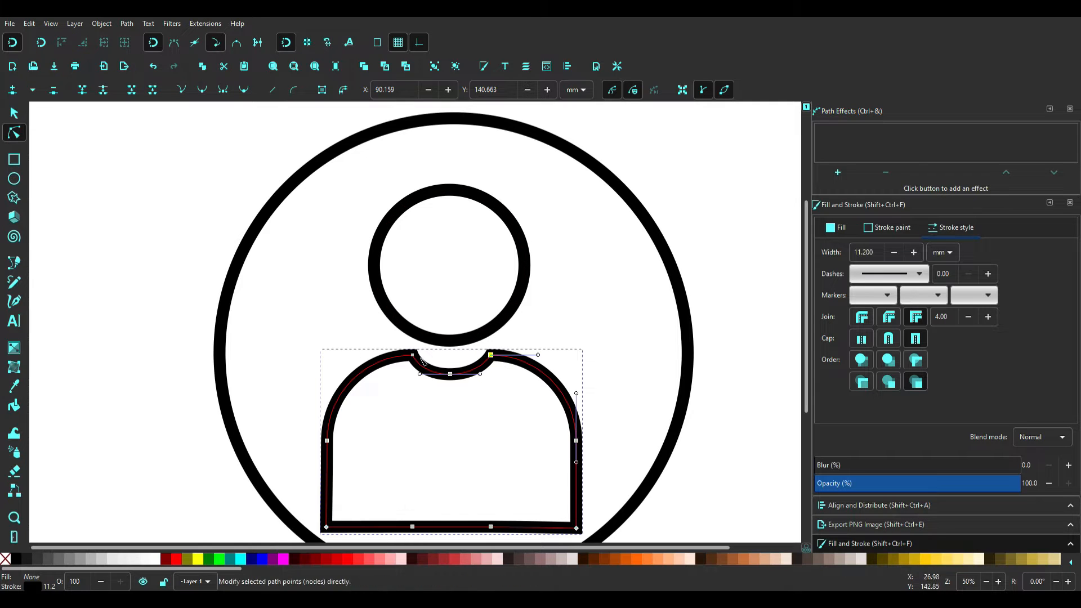
Widen the neckline by moving its two end nodes outward, and adjust the curve handle at its middle.
click(490, 355)
drag(490, 356, 504, 355)
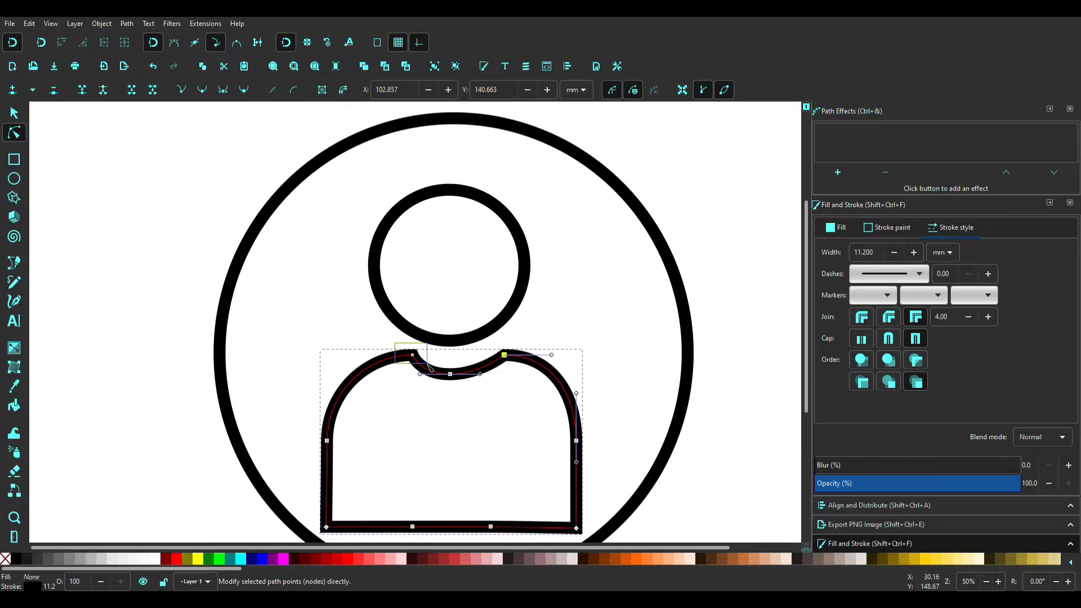
click(413, 356)
drag(415, 360, 407, 357)
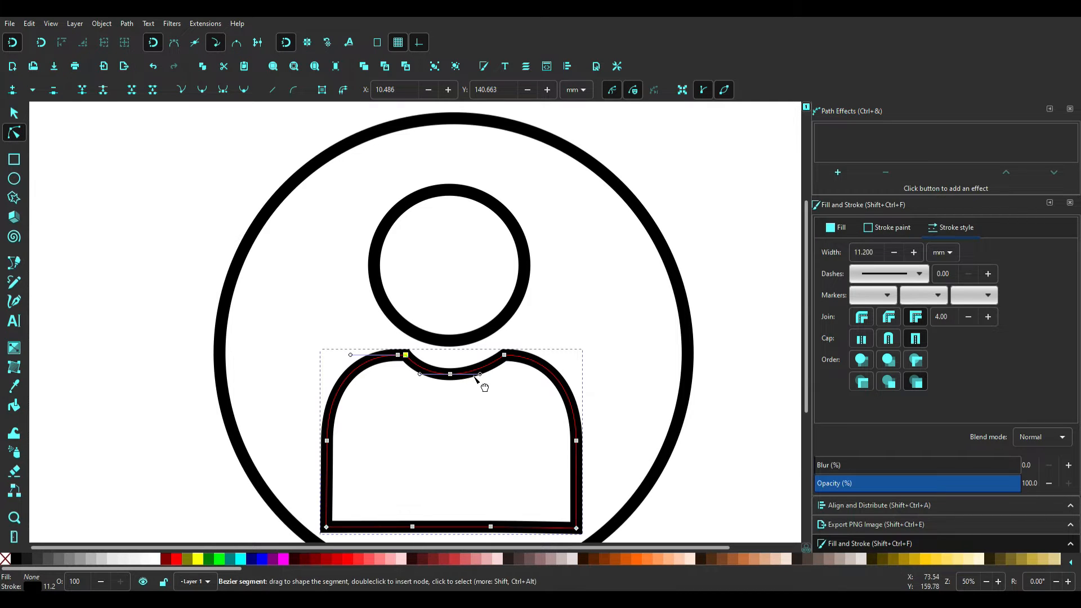
drag(481, 374, 497, 377)
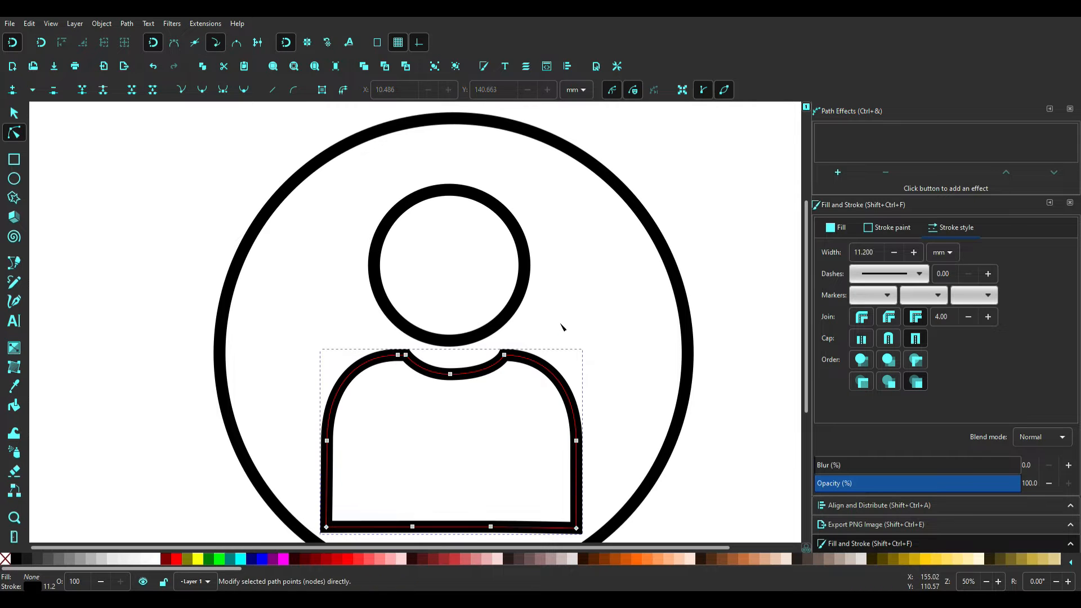
click(562, 327)
scroll(575, 357, down, 1)
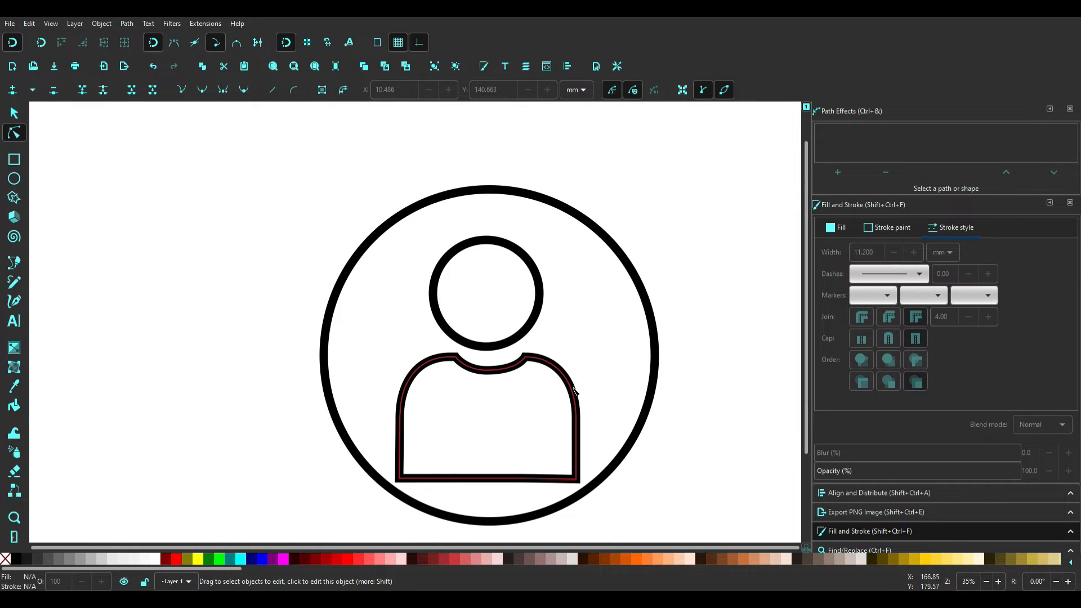
Move the body shape slightly down, away from the head circle.
click(15, 114)
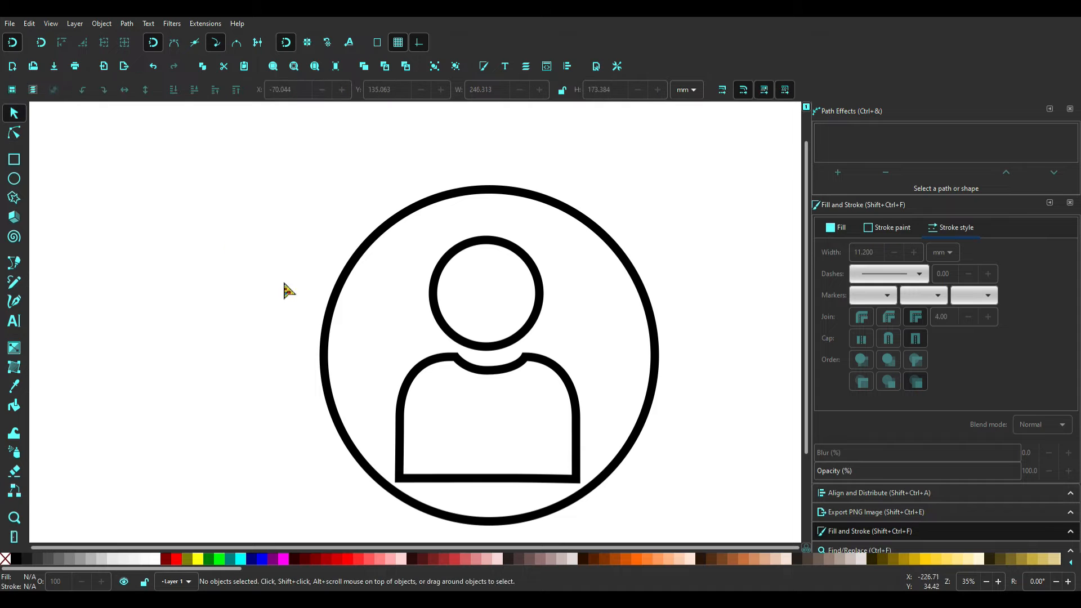
click(411, 383)
mouse_move(410, 381)
mouse_down()
mouse_move(420, 381)
mouse_move(408, 382)
mouse_up()
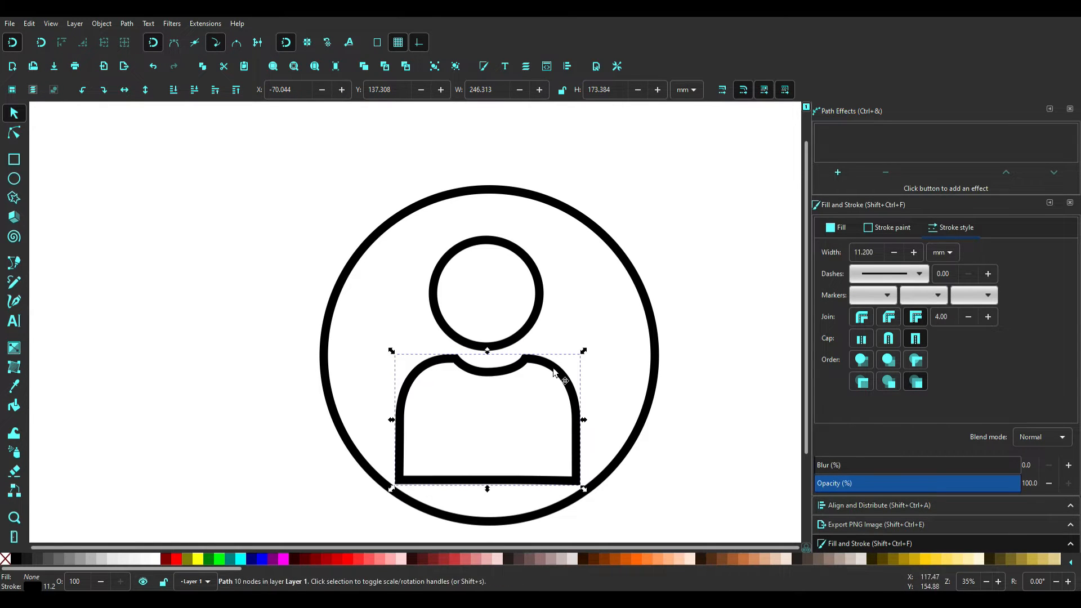
click(565, 265)
Draw a short slanted line about 11 mm wide and 24 mm high above the head's upper-right edge, and delete the stray pasted image.
scroll(526, 309, up, 3)
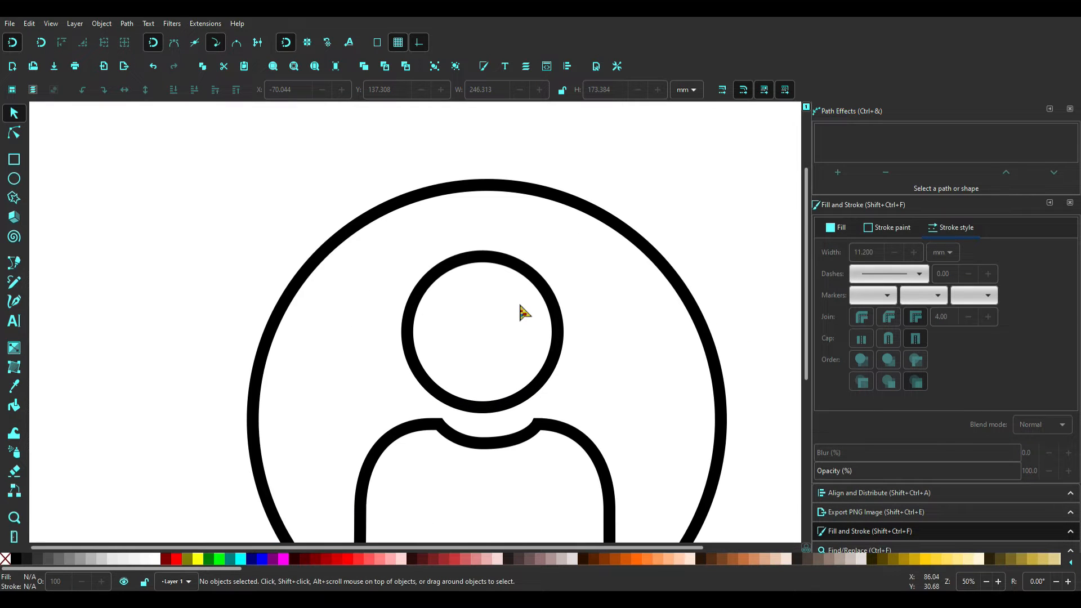
drag(485, 310, 483, 312)
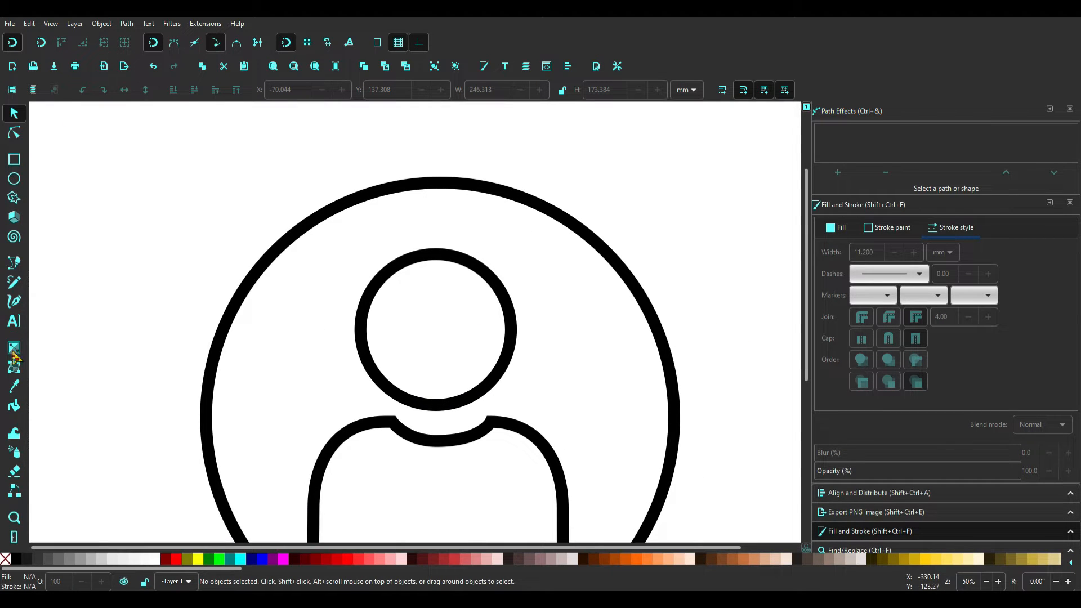
click(14, 263)
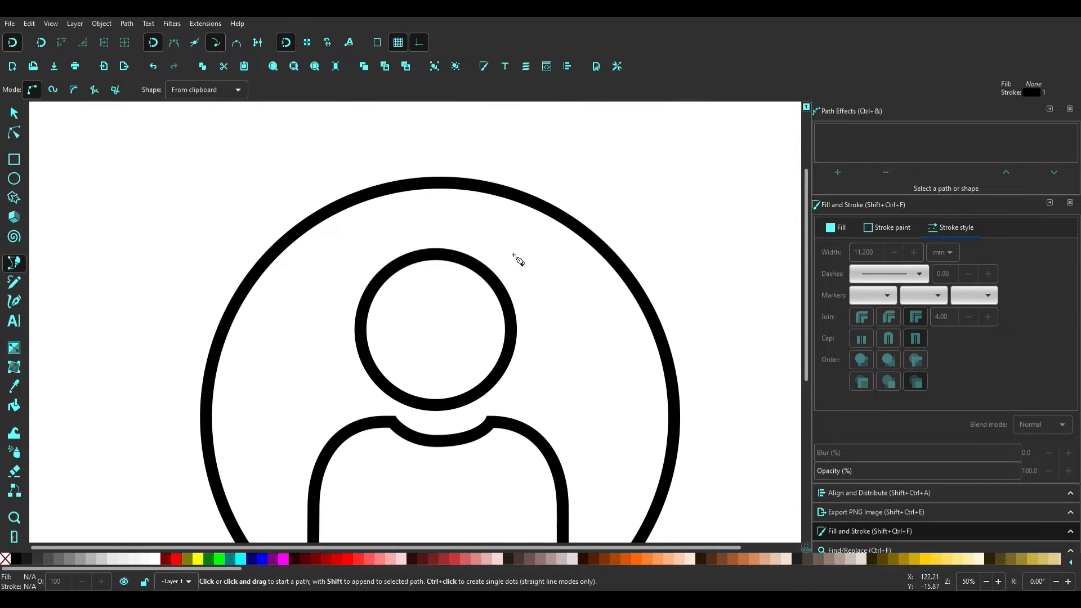
click(466, 246)
click(477, 220)
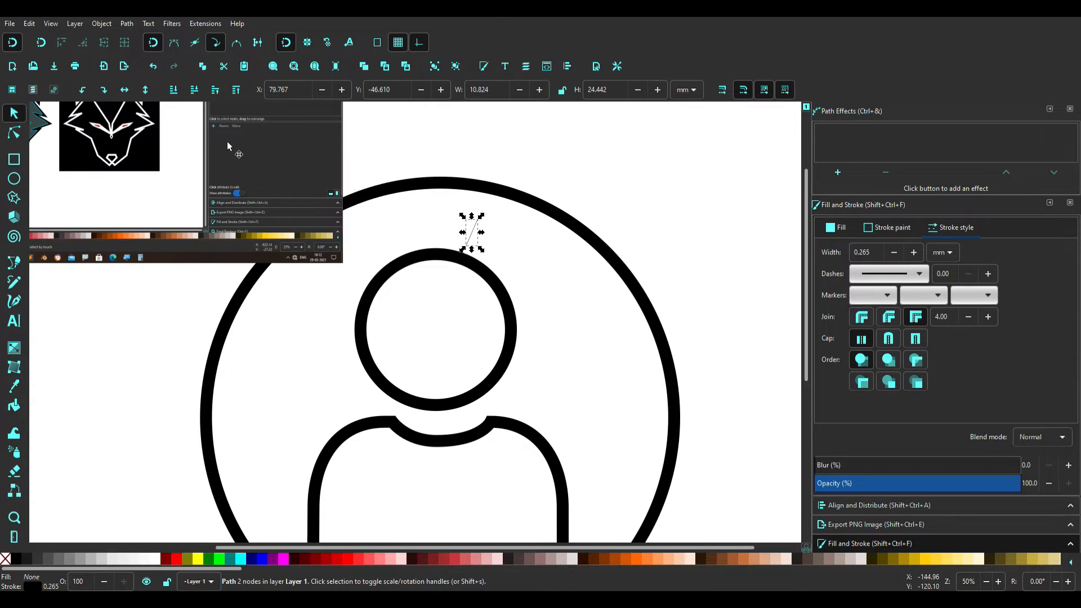
click(270, 194)
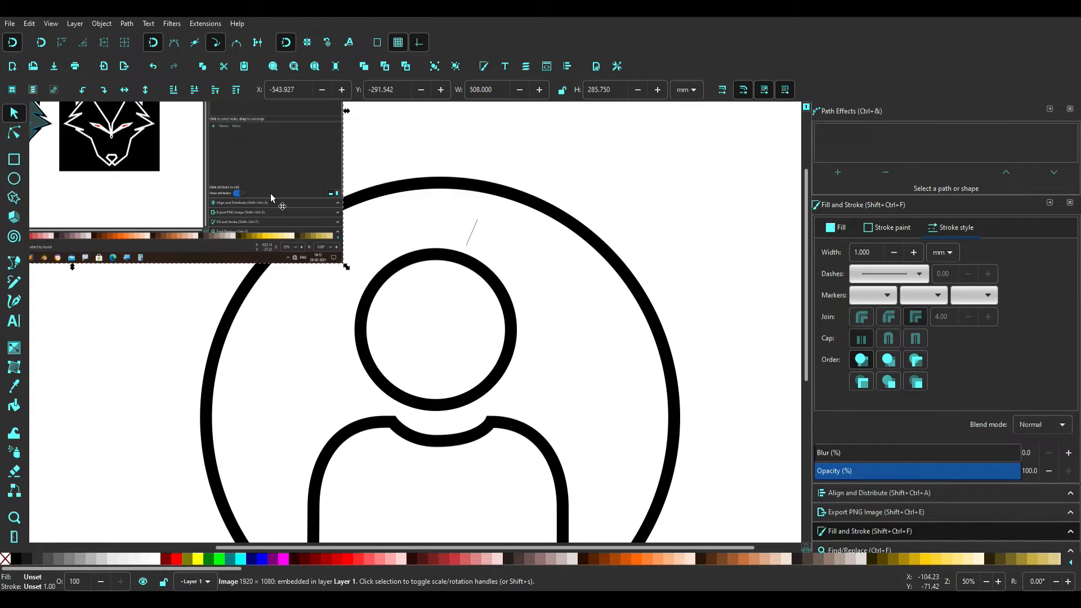
key(Delete)
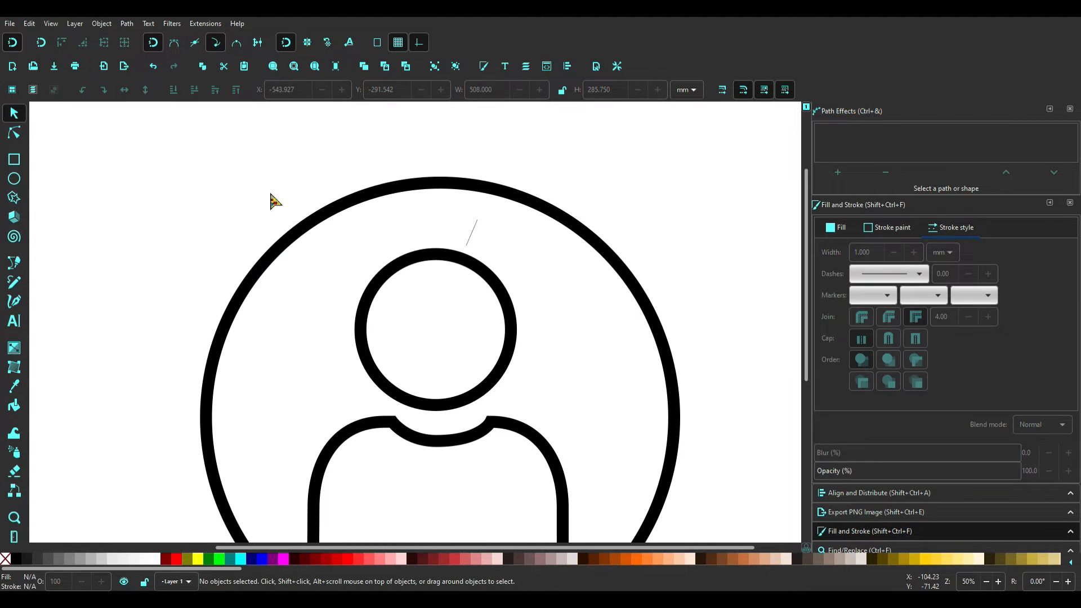
click(469, 237)
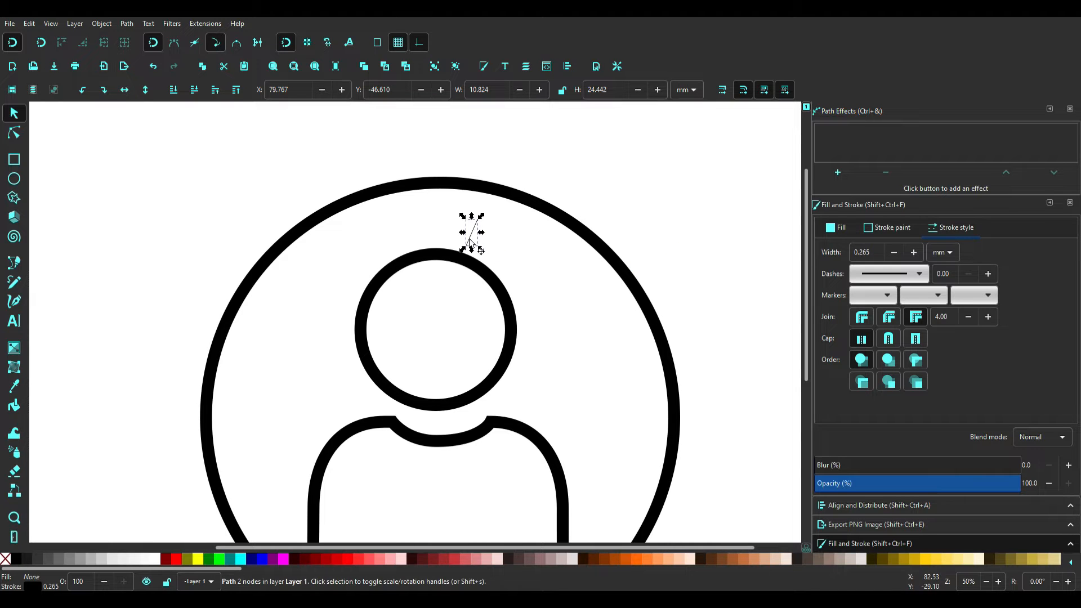
drag(475, 243, 509, 270)
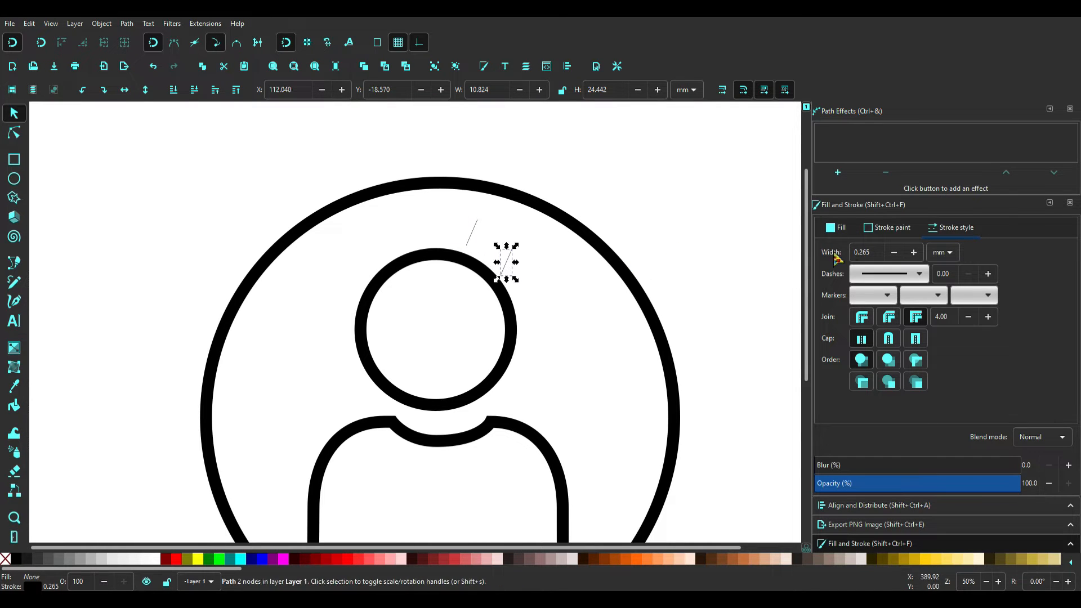
key(Delete)
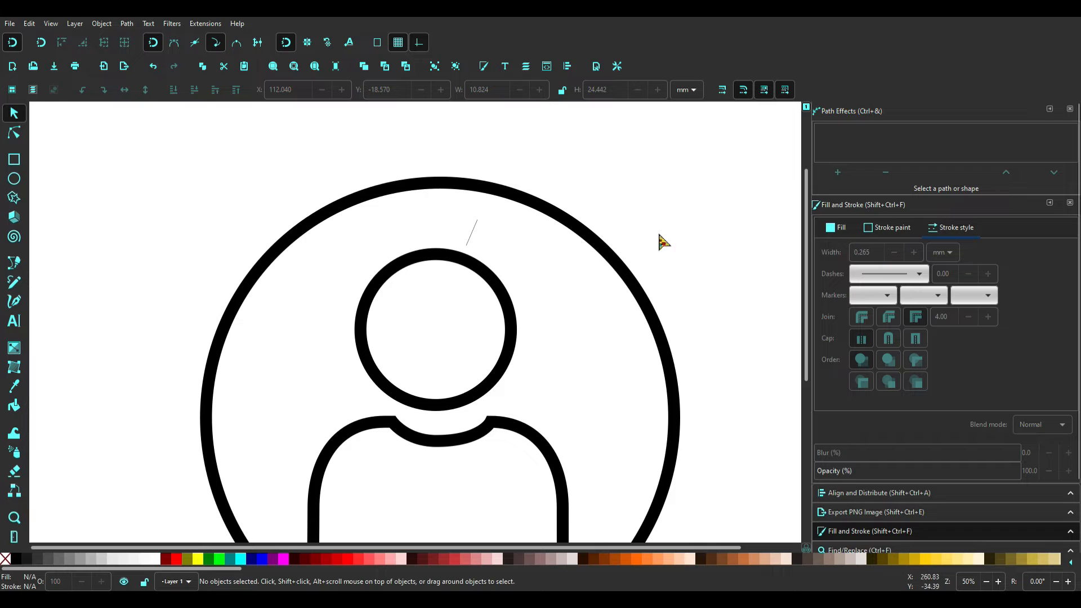
Set the short slanted line's stroke width to 7.665 mm and give it round caps.
click(468, 271)
click(473, 232)
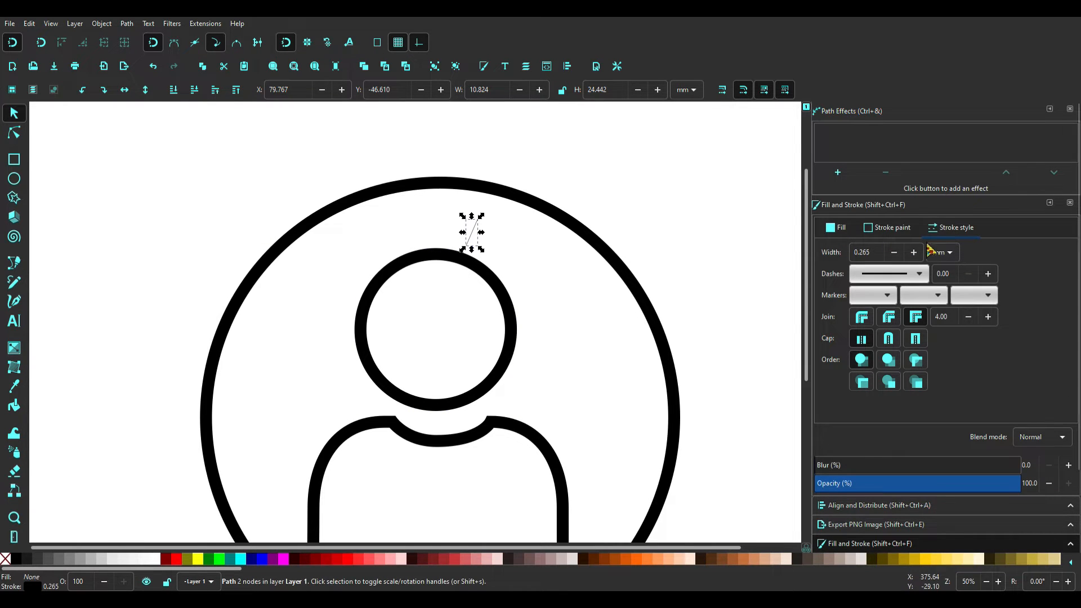
click(914, 252)
drag(914, 252, 914, 252)
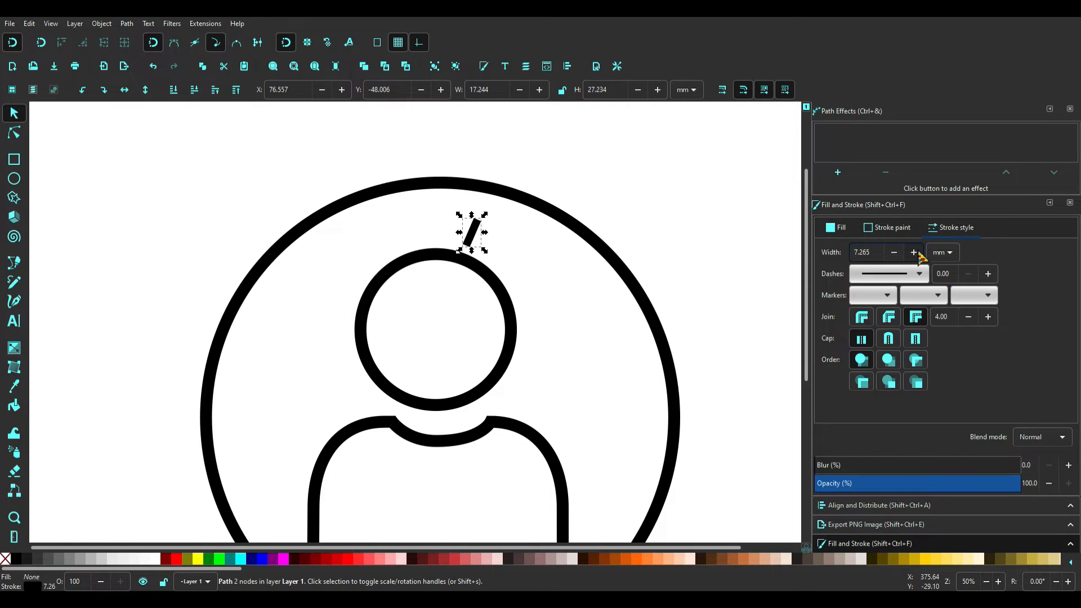
click(888, 339)
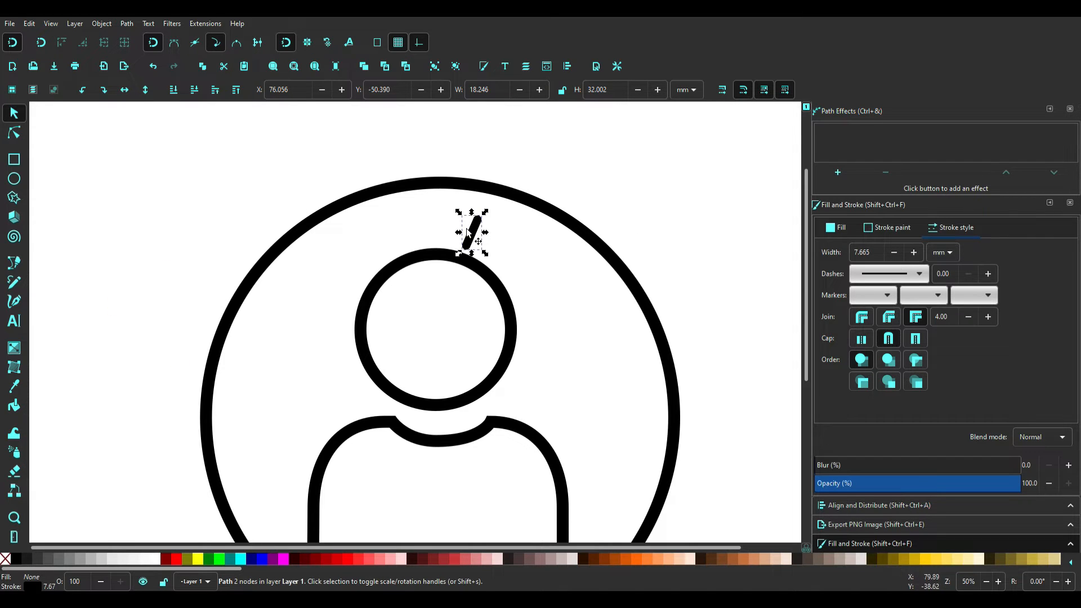
Duplicate the short line twice, rotating and placing the copies so all three fan out around the head's upper right.
key(ctrl+d)
drag(477, 232, 540, 281)
click(511, 252)
click(498, 242)
key(ctrl+d)
click(530, 269)
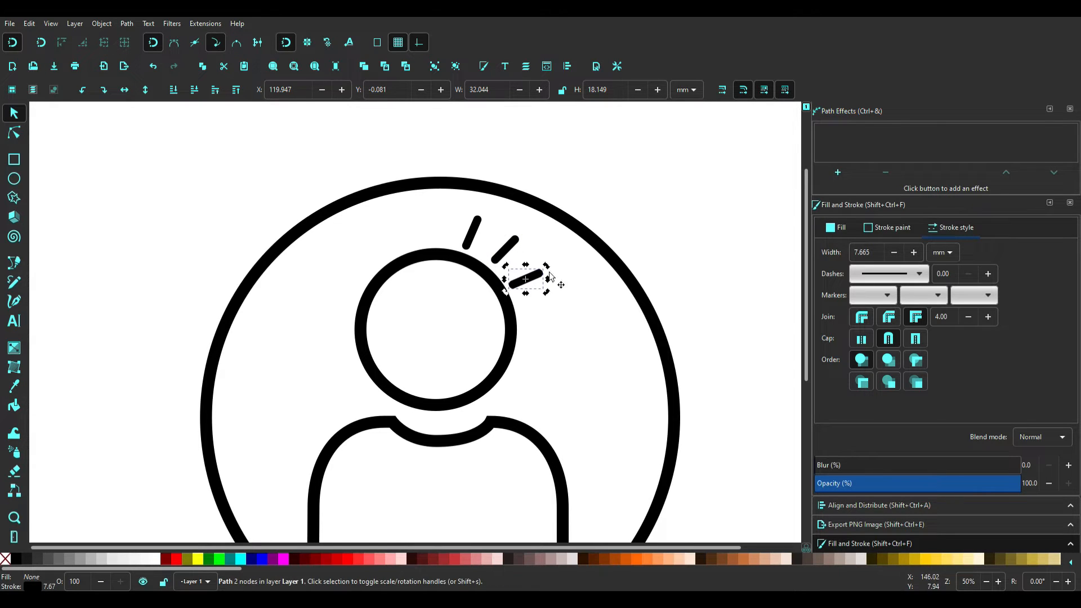
click(586, 287)
Add the text "JOB" outside the large circle and scale it up to about 266 pt.
scroll(473, 300, down, 3)
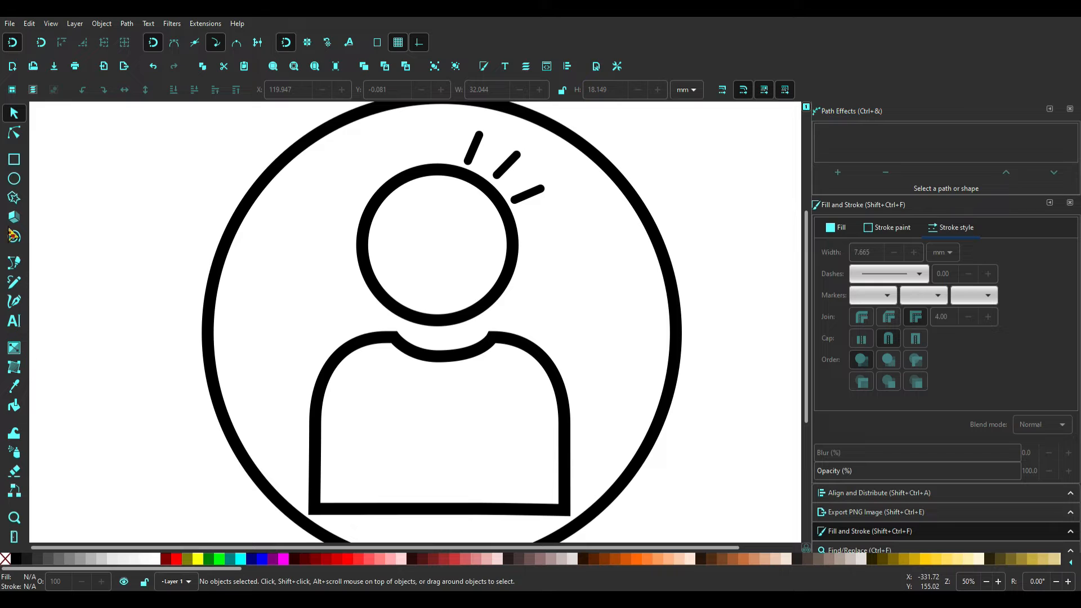
click(16, 326)
drag(82, 245, 121, 278)
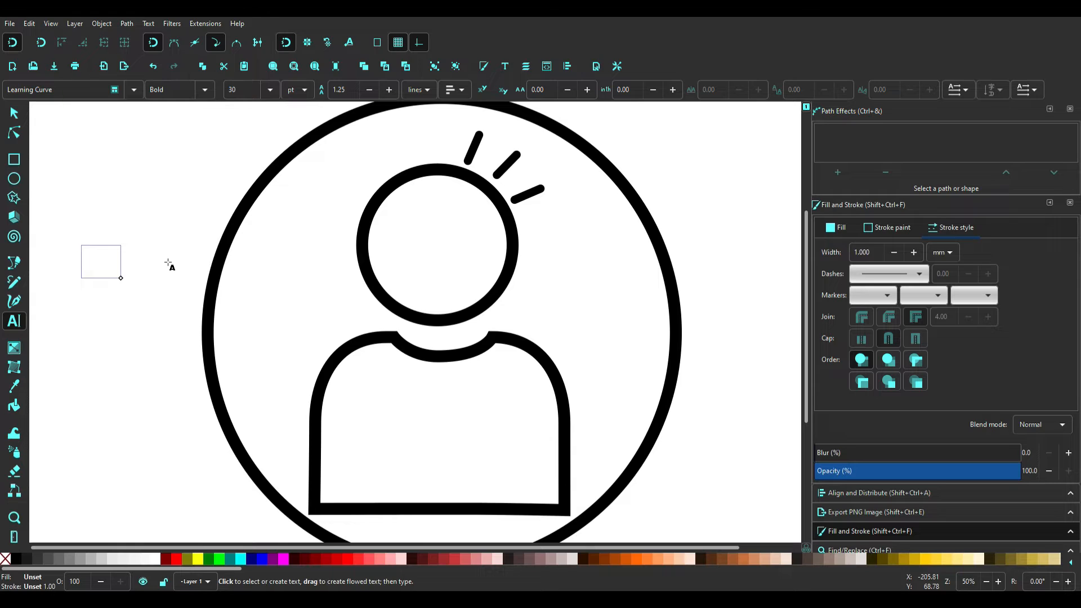
text(I)
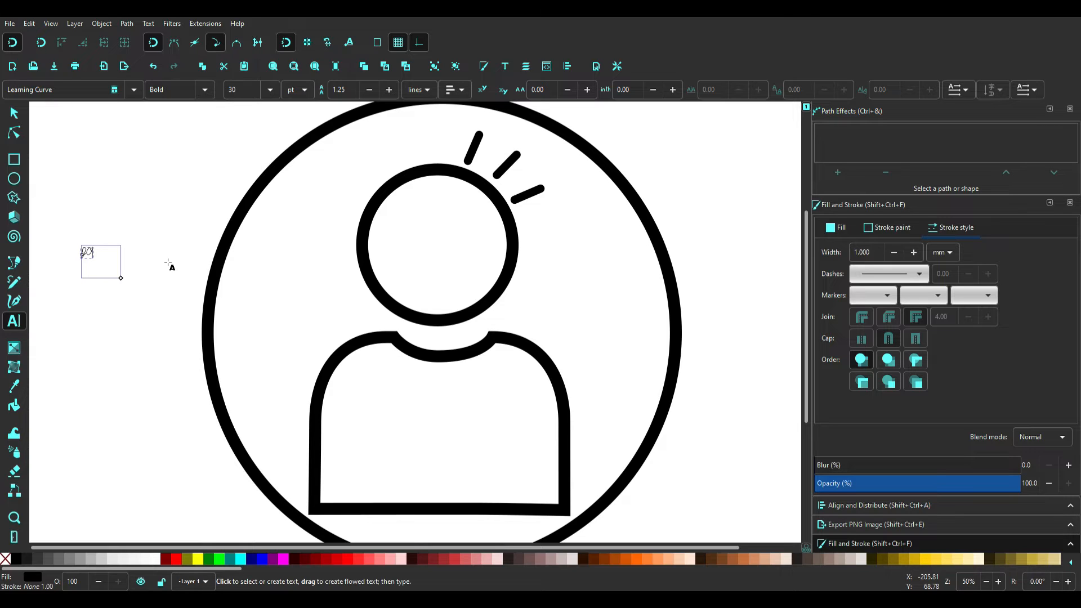
text(23)
click(14, 114)
drag(101, 264, 243, 404)
drag(210, 320, 158, 325)
Change the font of the "JOB" text to Arial in the bold style.
double_click(168, 326)
key(ctrl+a)
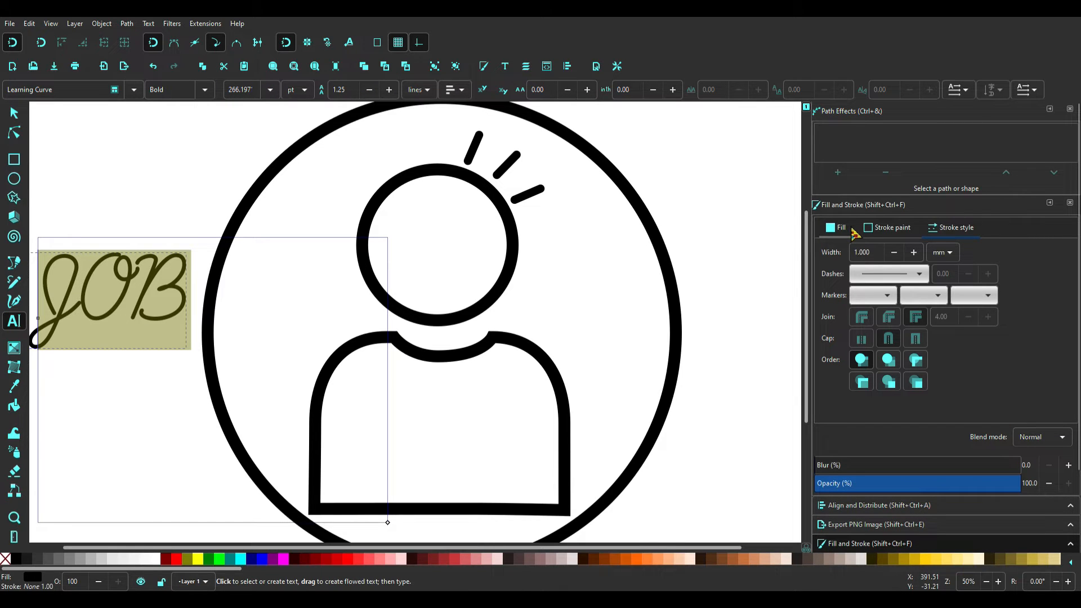
click(505, 67)
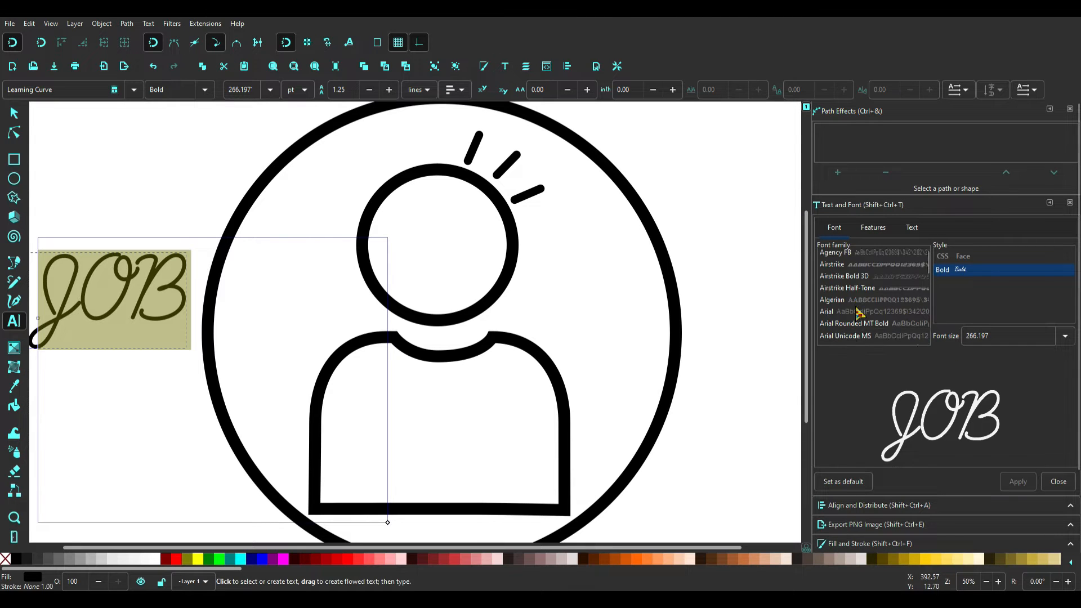
scroll(858, 313, down, 1)
click(851, 294)
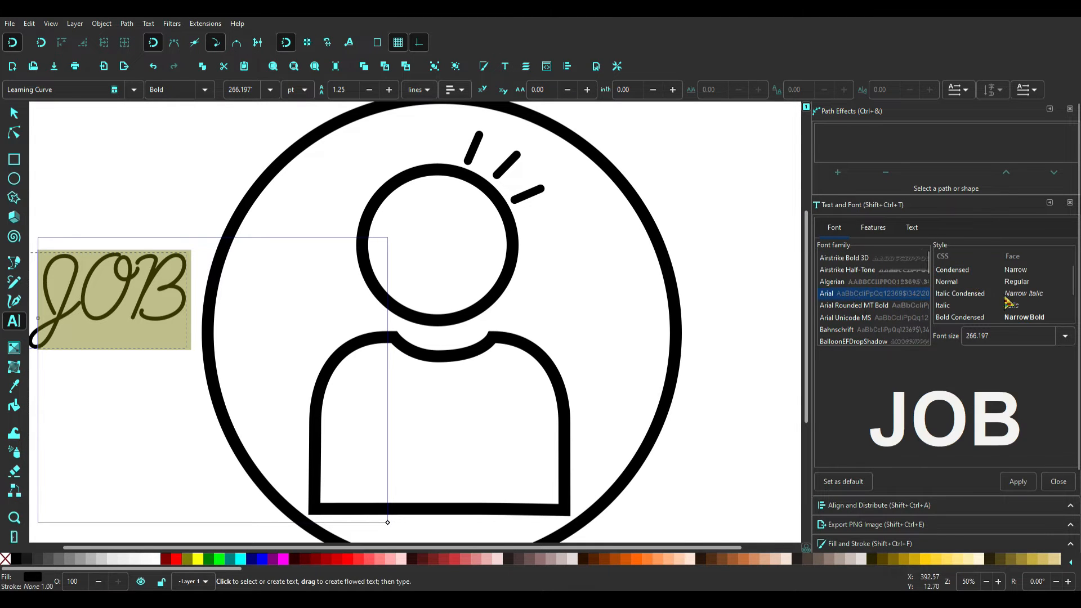
click(1018, 481)
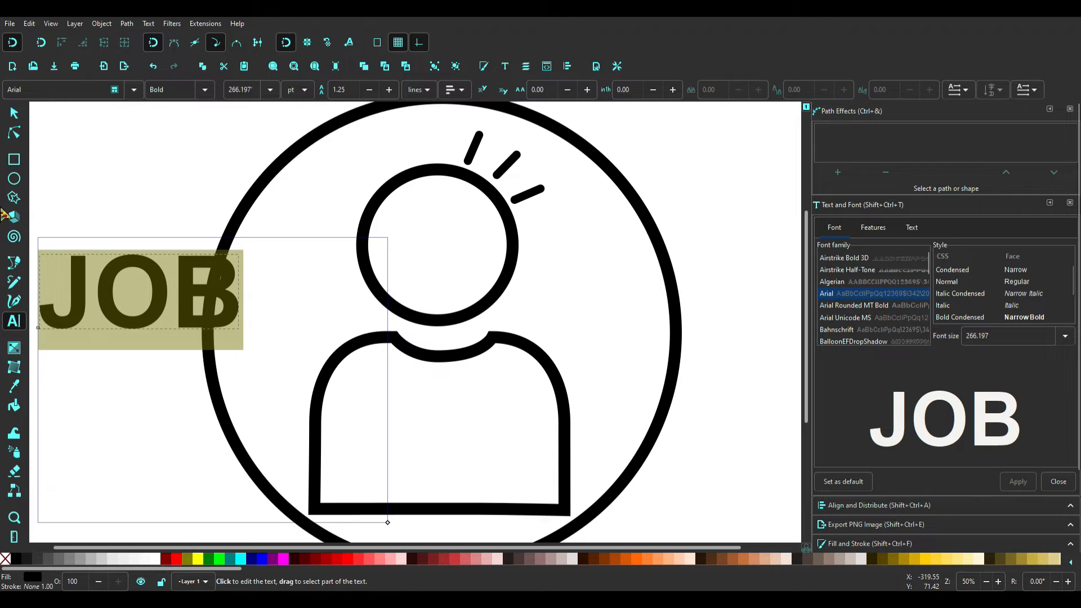
Scale the "JOB" text down to about 83 mm wide and place it inside the head circle.
click(14, 113)
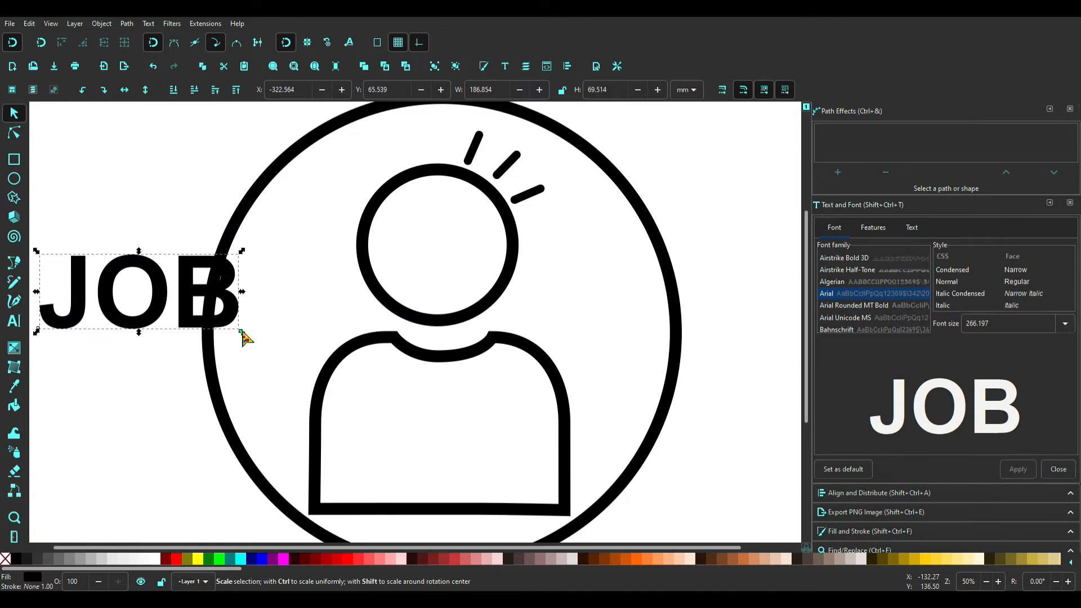
drag(243, 336, 498, 285)
scroll(582, 282, down, 2)
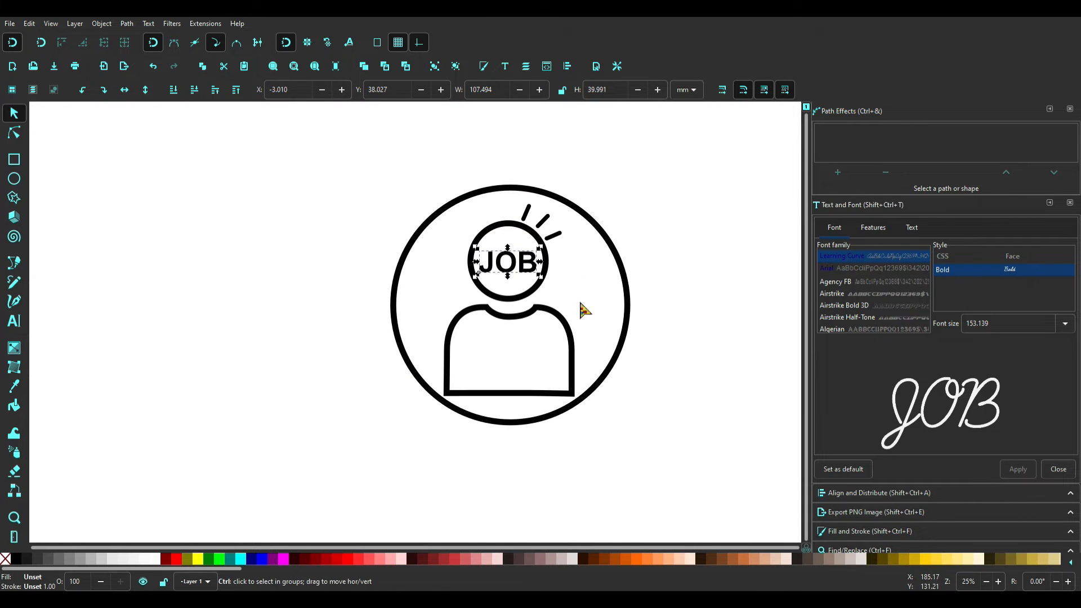
drag(541, 277, 523, 277)
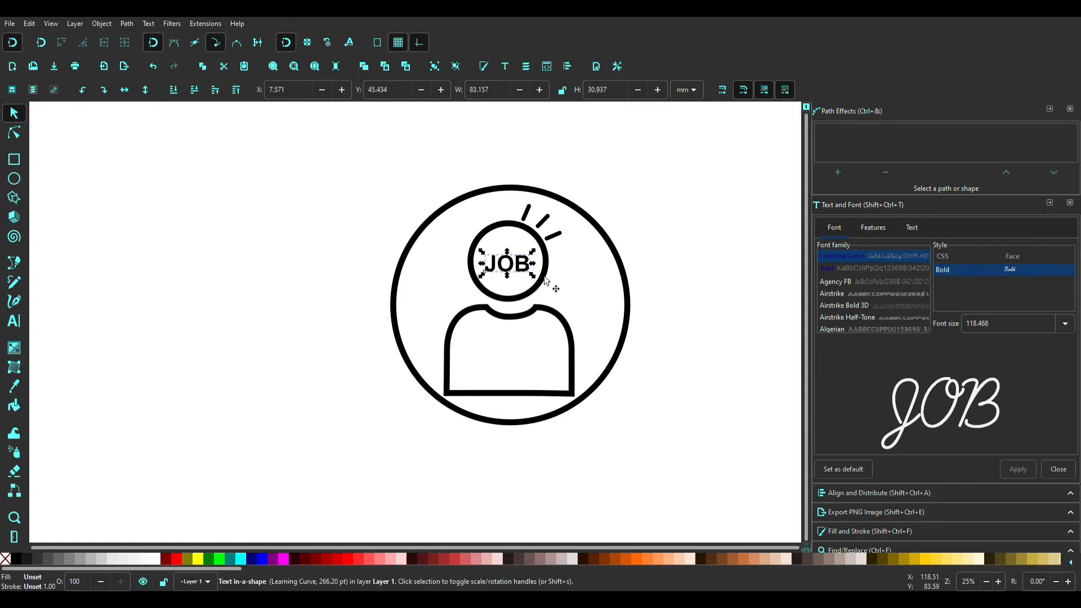
Center the "JOB" text horizontally and vertically on the head circle.
shift+click(545, 279)
click(526, 66)
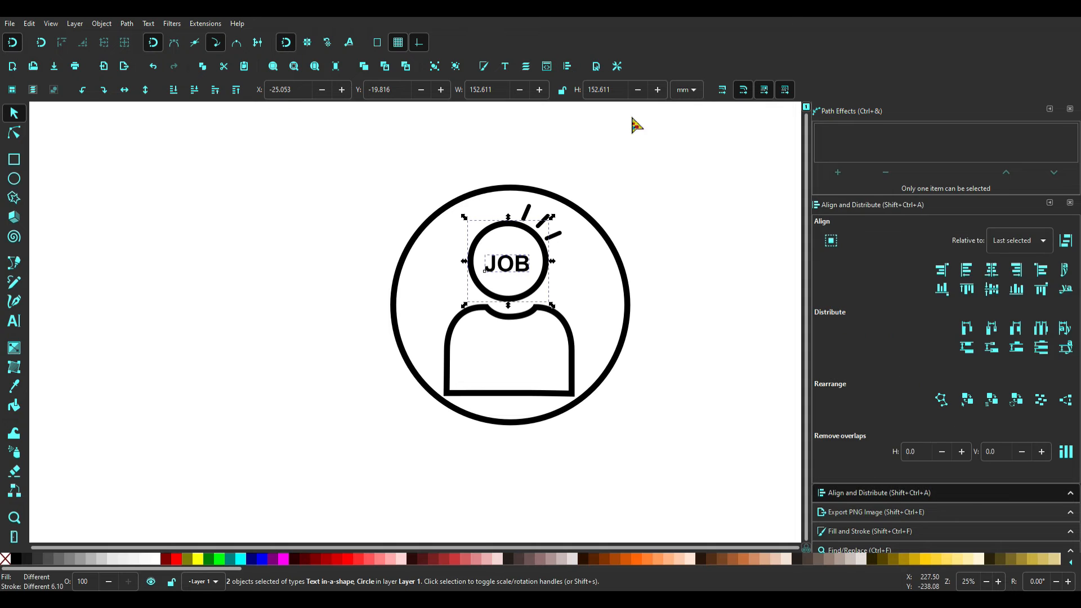
click(992, 270)
click(993, 290)
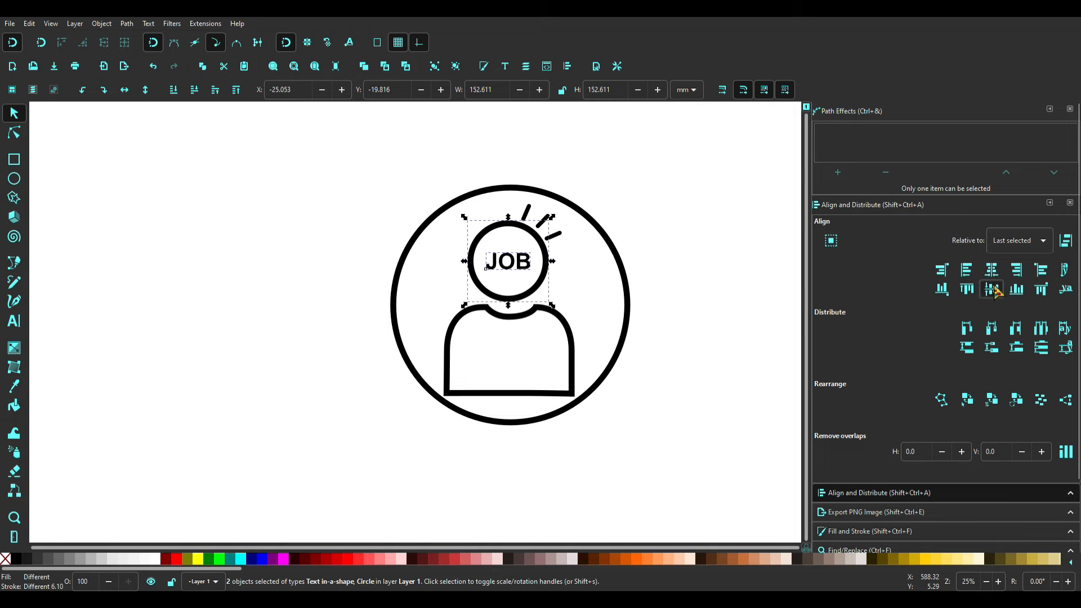
click(698, 233)
Group the head circle, the three short lines, the body and the "JOB" text.
scroll(580, 296, right, 1)
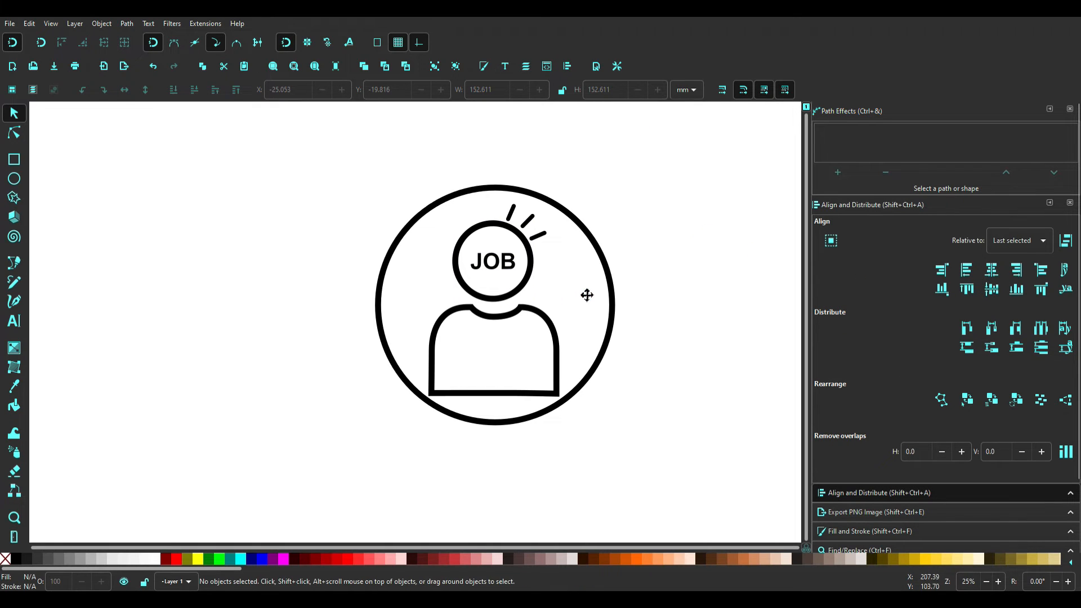
drag(588, 295, 547, 301)
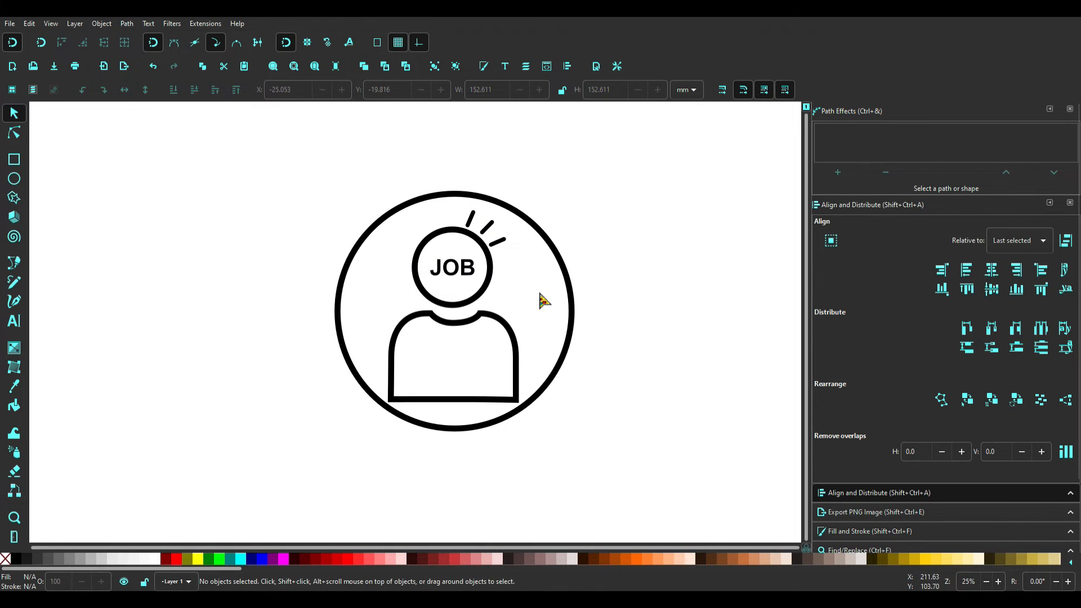
click(451, 247)
shift+click(482, 231)
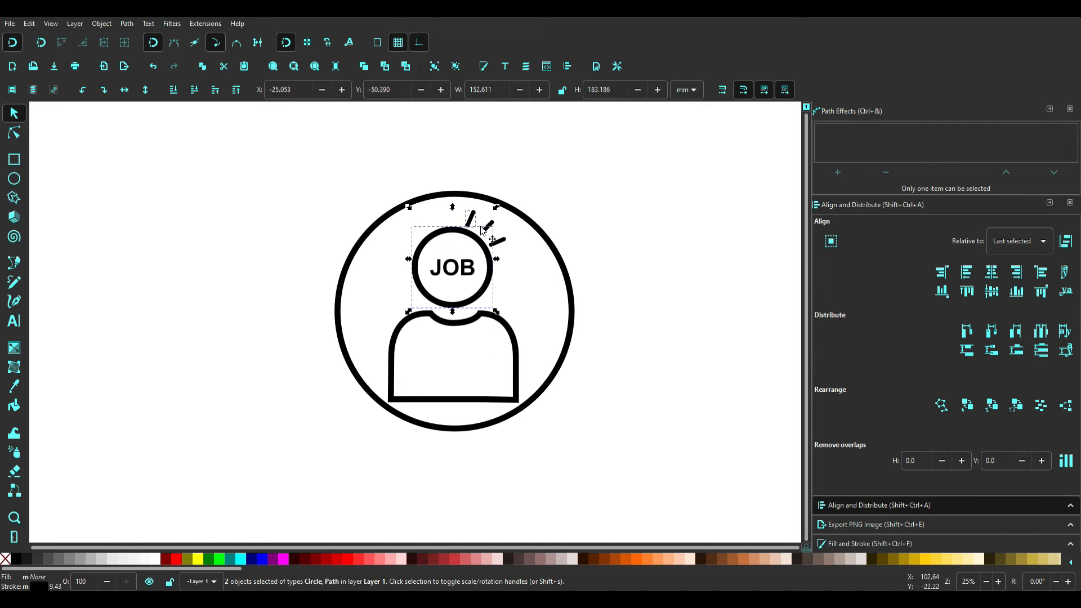
shift+click(499, 241)
shift+click(496, 359)
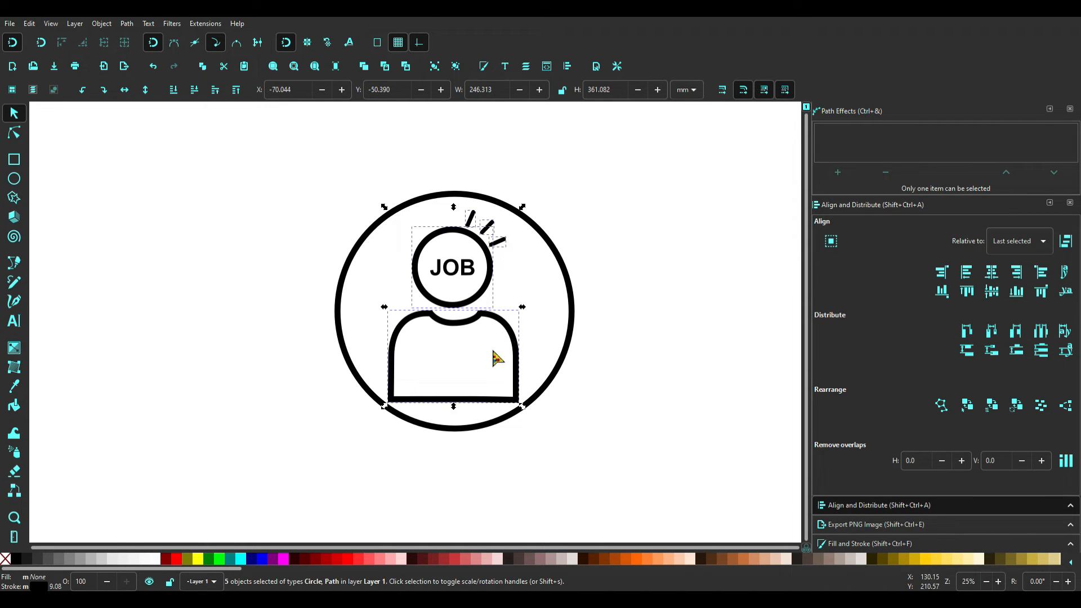
shift+click(471, 269)
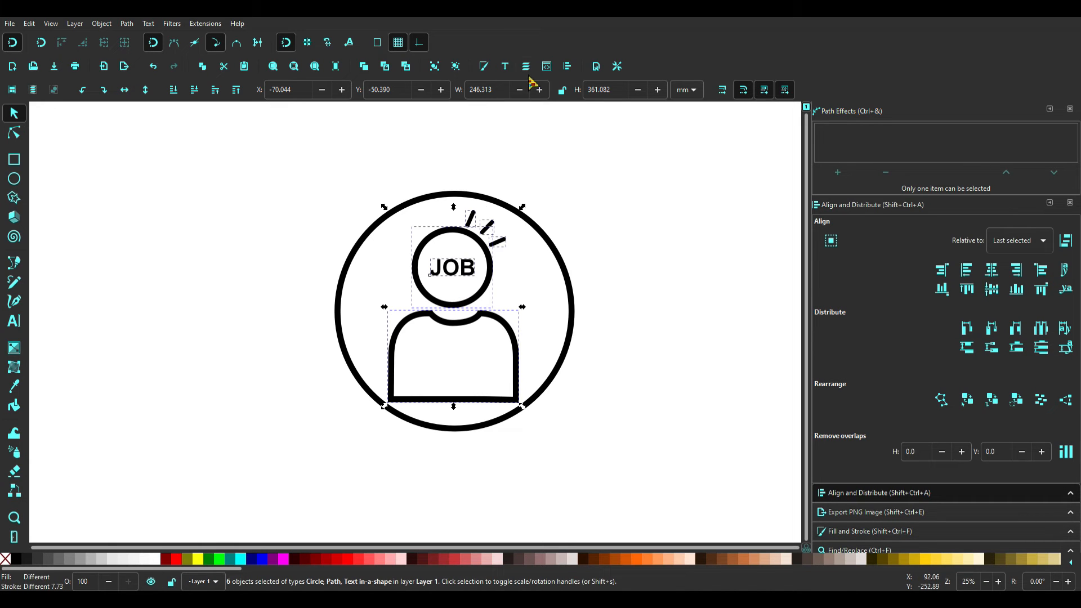
click(438, 68)
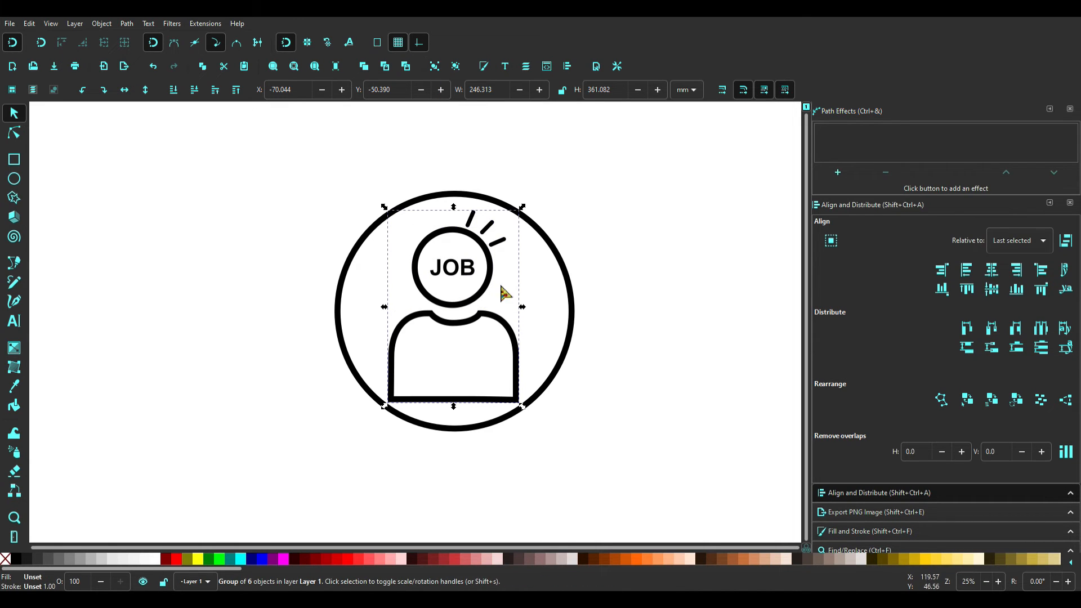
Center the figure group horizontally and vertically on the large outer circle, and move the group slightly upward.
shift+click(566, 346)
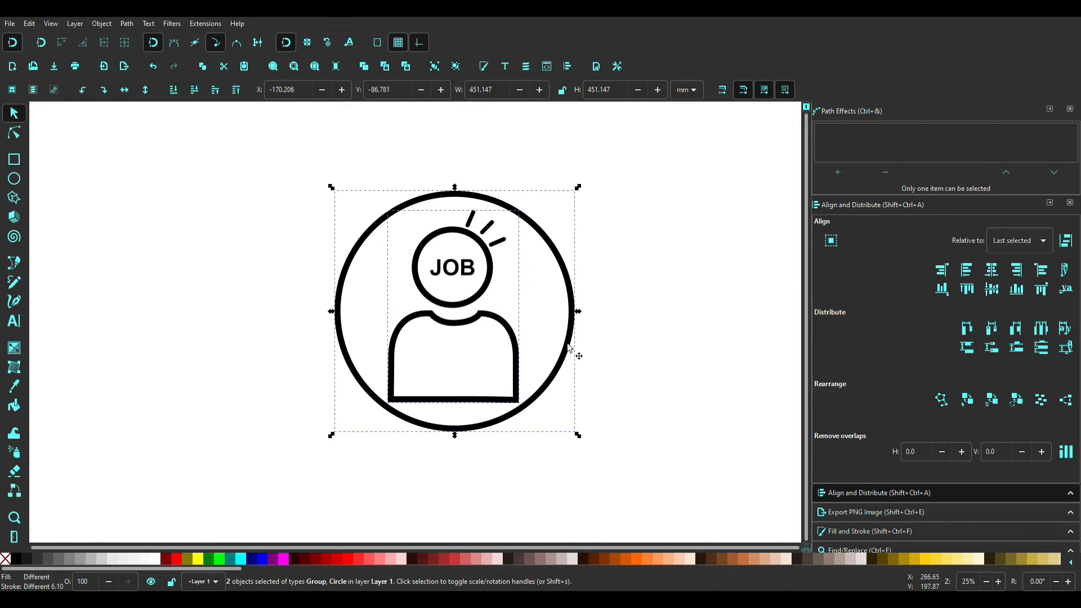
click(992, 269)
click(991, 289)
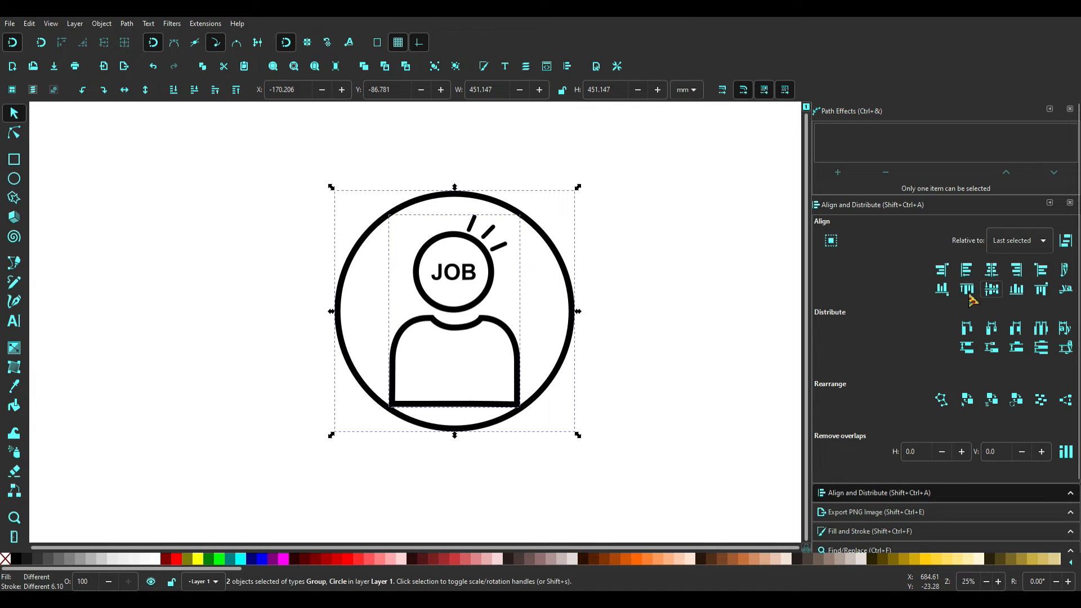
click(617, 361)
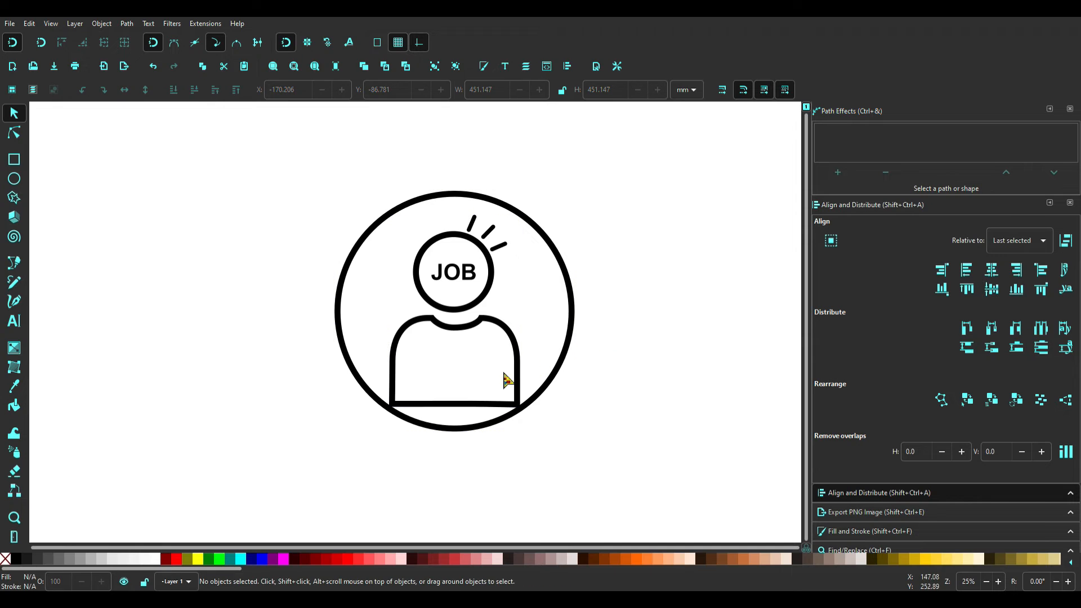
click(515, 380)
drag(514, 380, 512, 370)
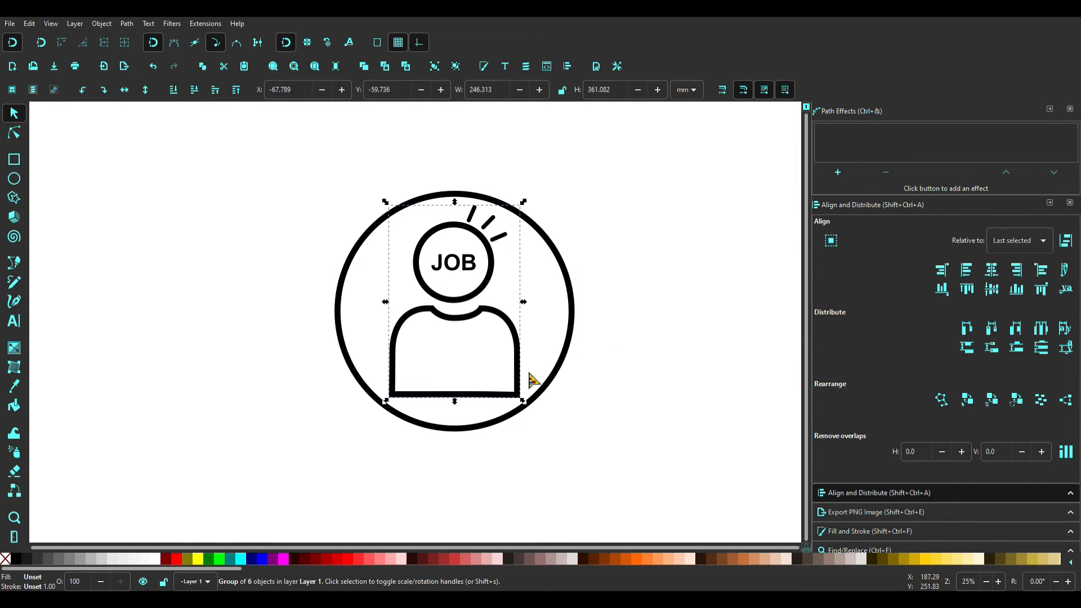
Group the figure together with the large outer circle.
shift+click(557, 384)
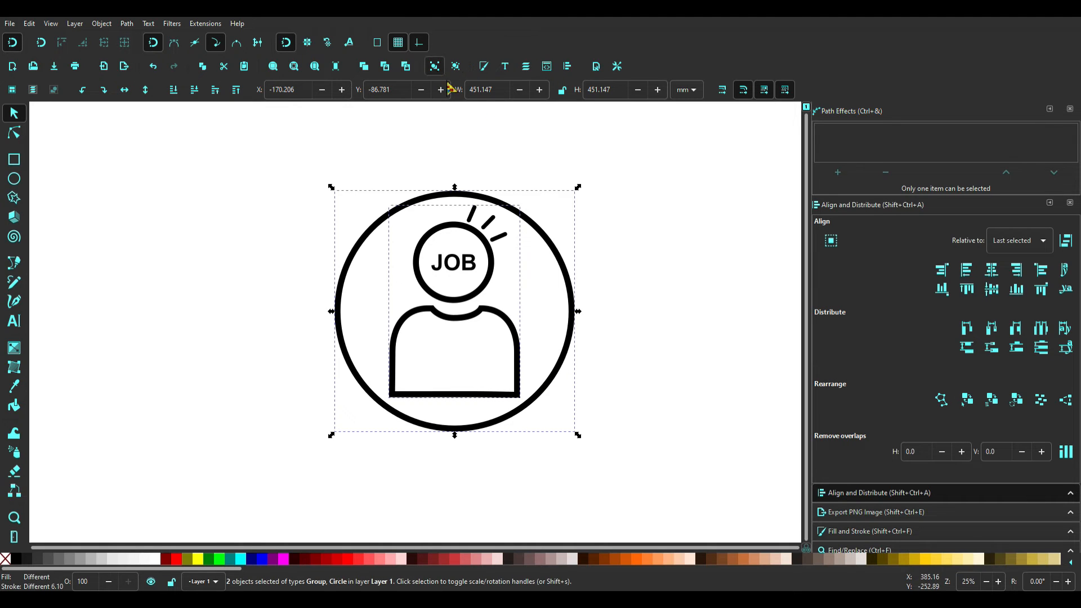
click(672, 226)
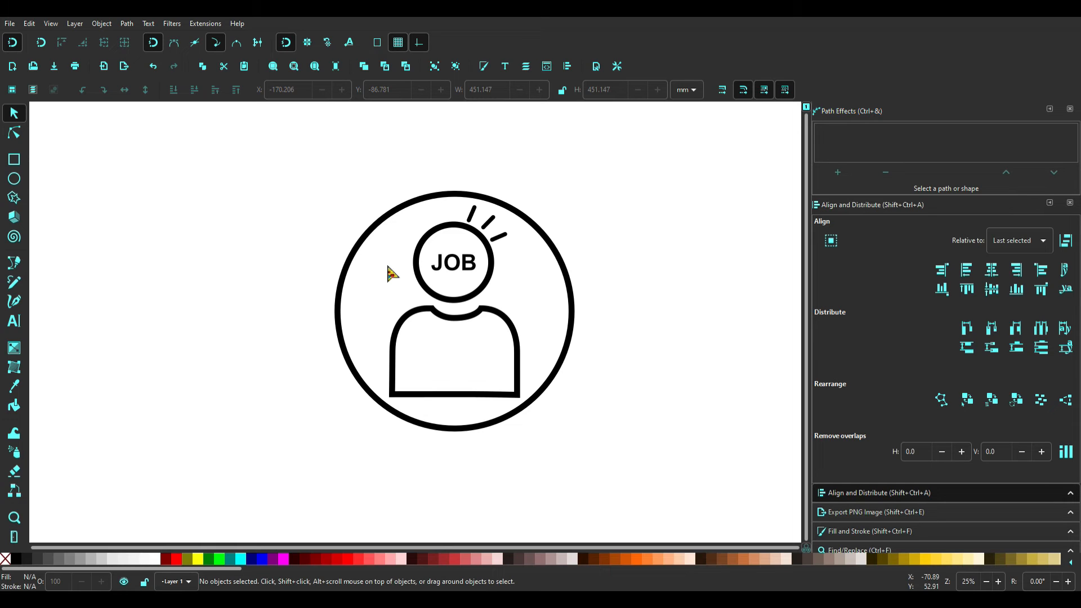
Draw a straight vertical freehand line about 52 mm long inside the body's lower left, down to its bottom edge.
ctrl+scroll(478, 430, up, 1)
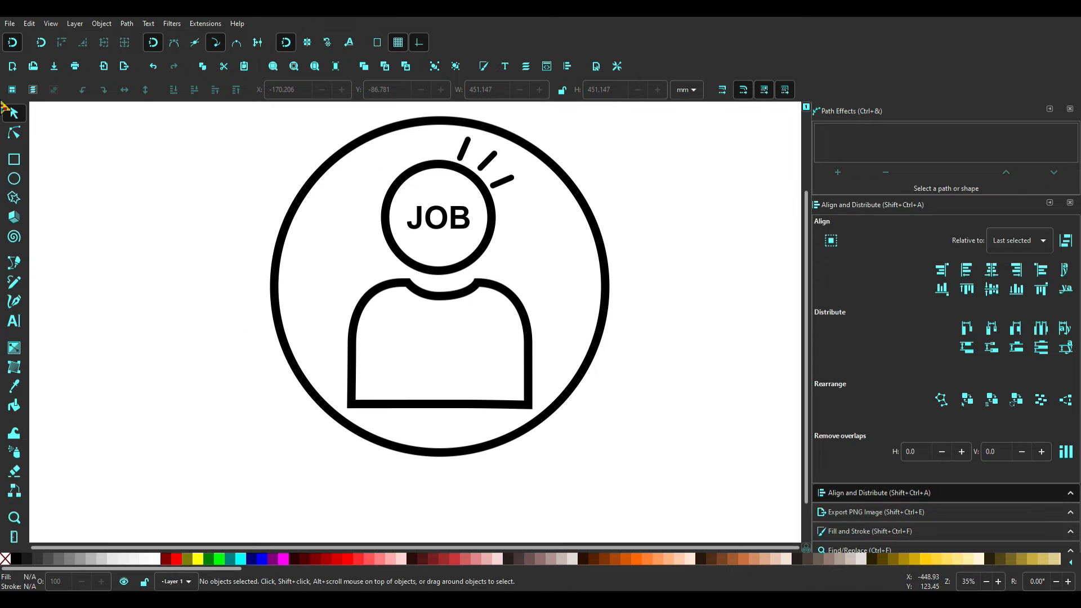
click(12, 350)
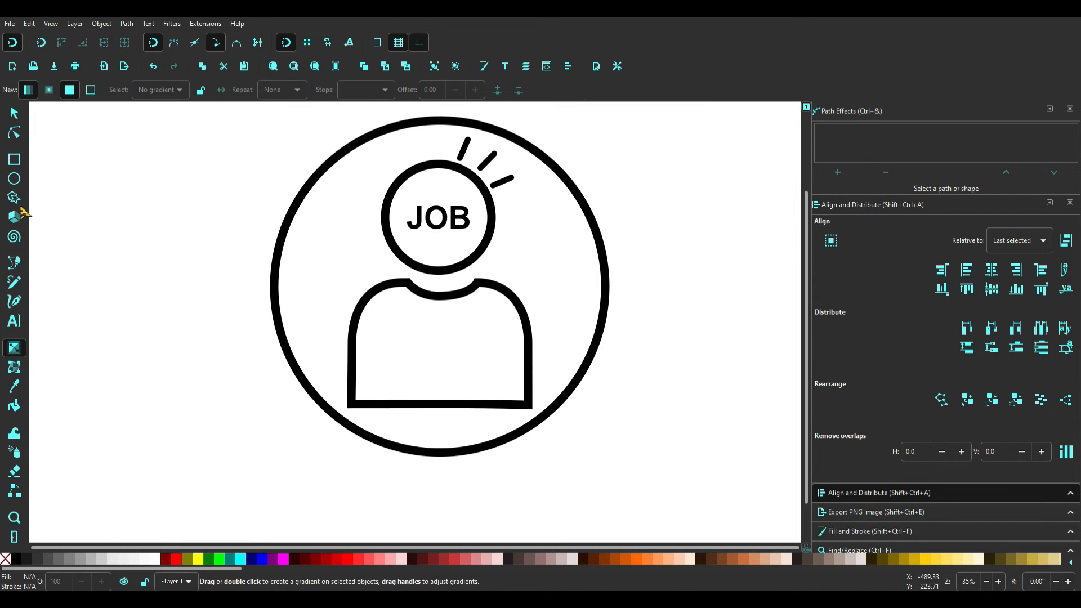
click(14, 282)
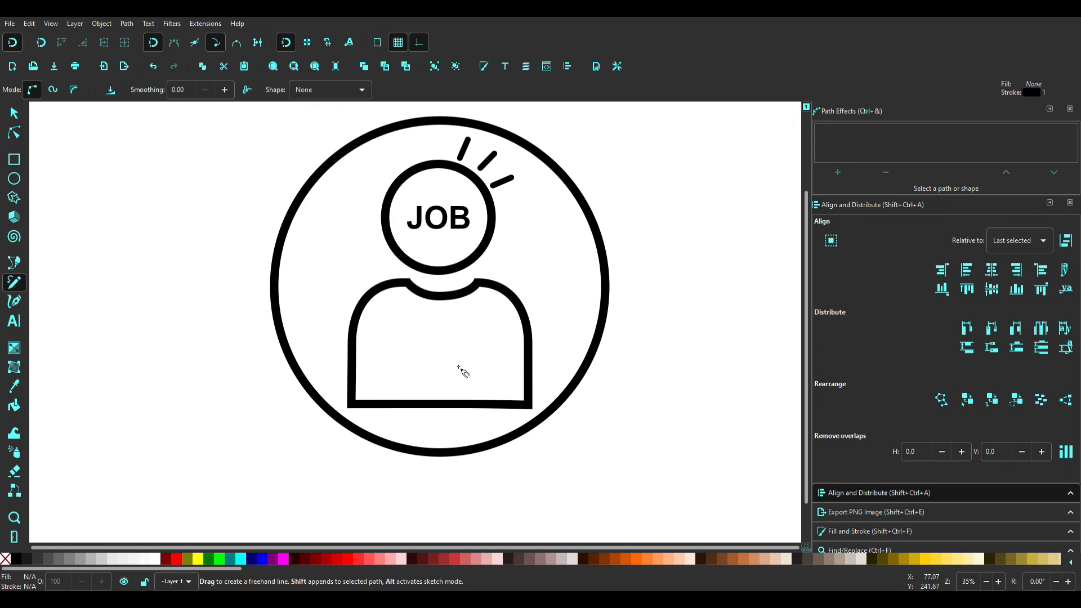
click(391, 362)
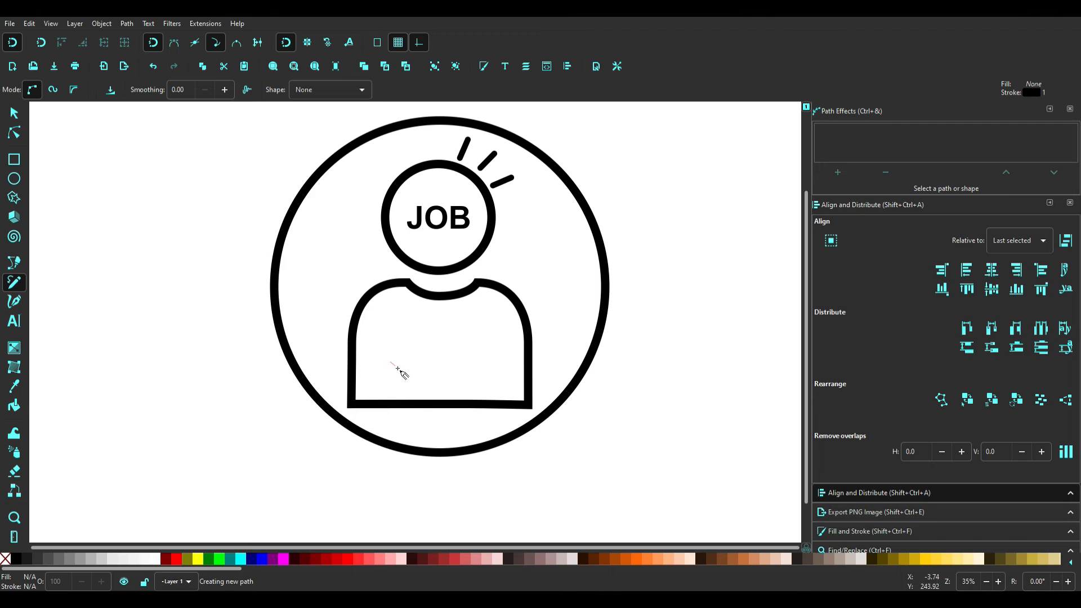
click(394, 404)
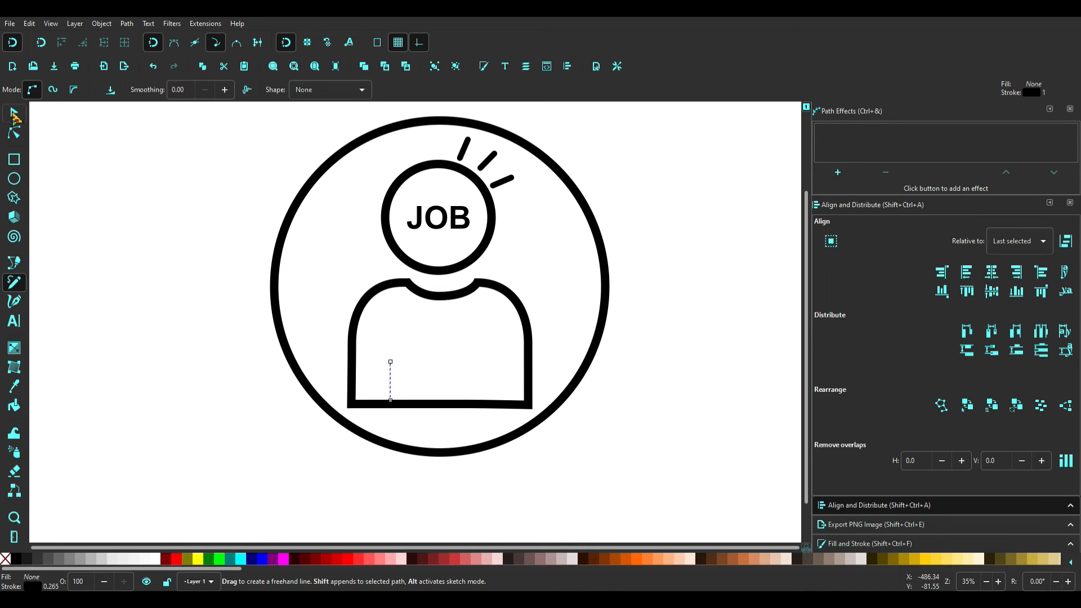
Set the vertical line's stroke width to 10.265 mm and place a copy about 134 mm to its right inside the body.
click(14, 113)
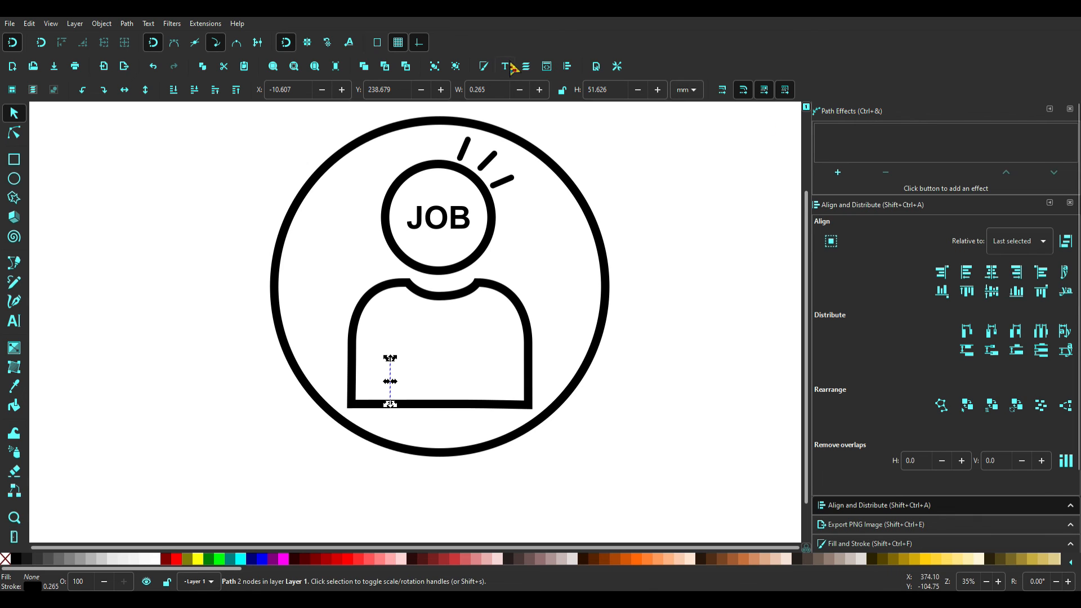
click(483, 66)
click(914, 252)
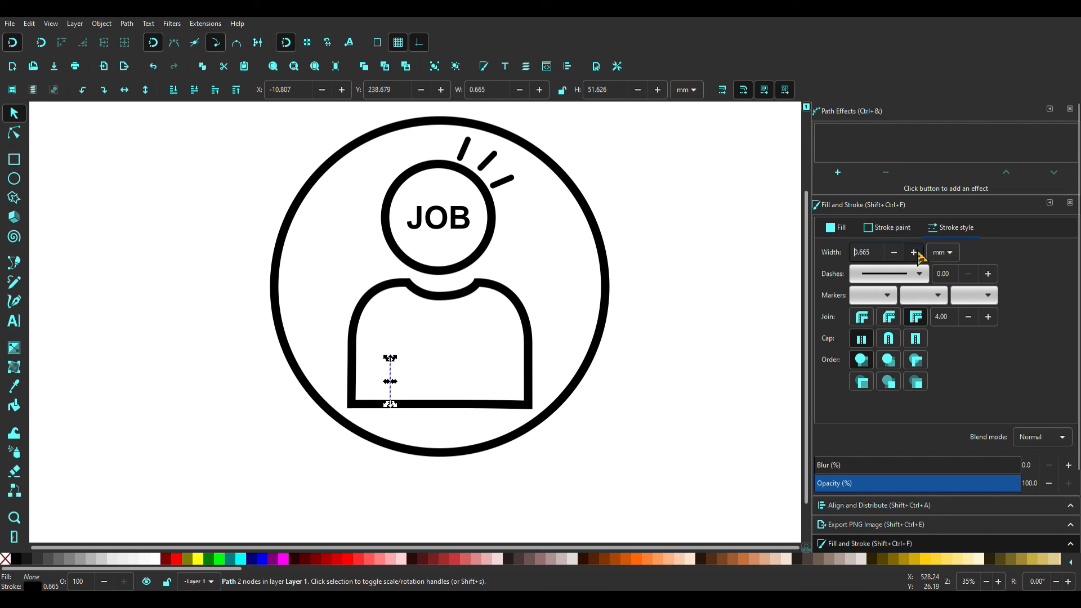
drag(918, 255, 895, 255)
click(895, 254)
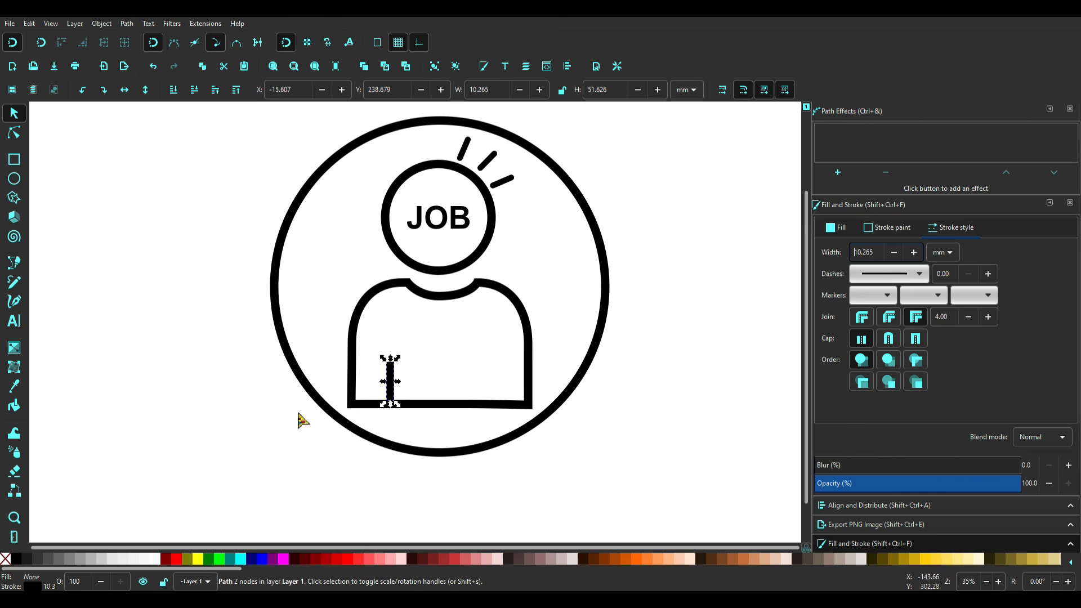
drag(392, 400, 492, 426)
click(566, 445)
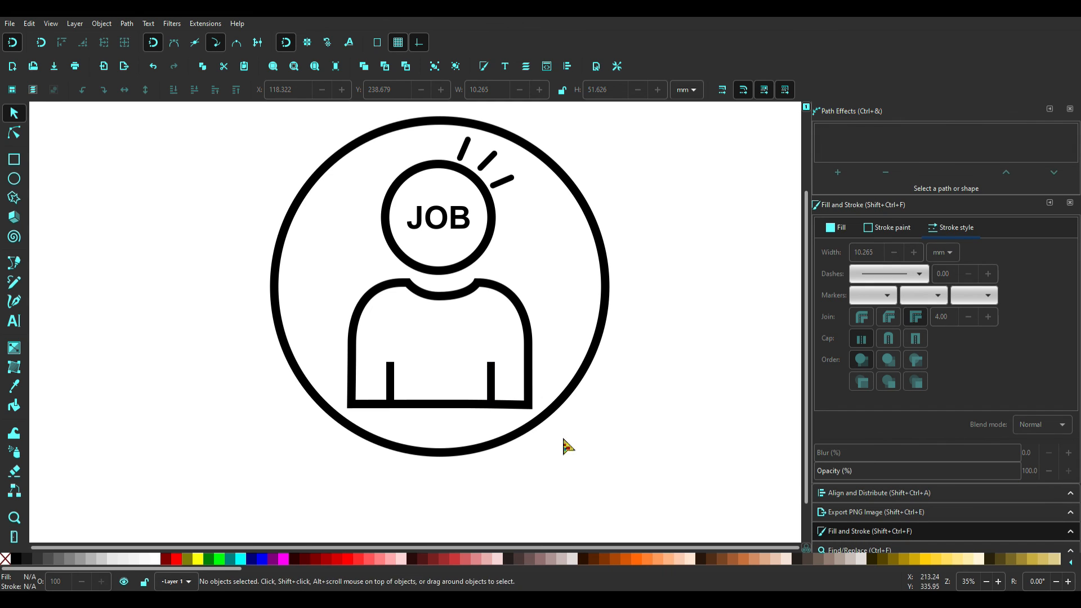
Group the two vertical arm lines with the rest of the circled icon.
scroll(567, 447, down, 1)
drag(264, 164, 807, 572)
scroll(664, 321, up, 3)
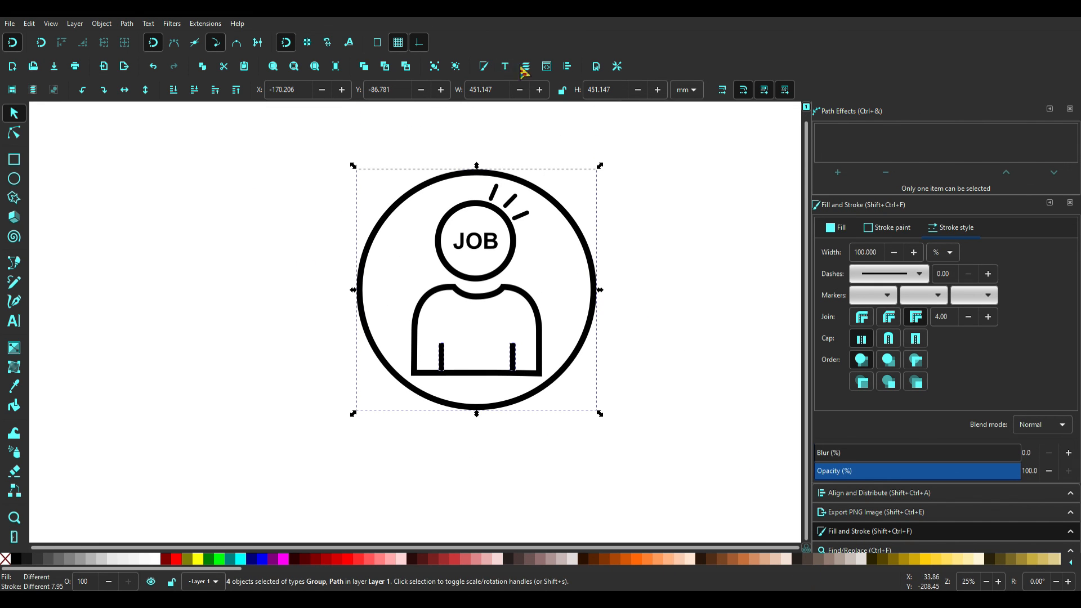
click(435, 74)
click(702, 335)
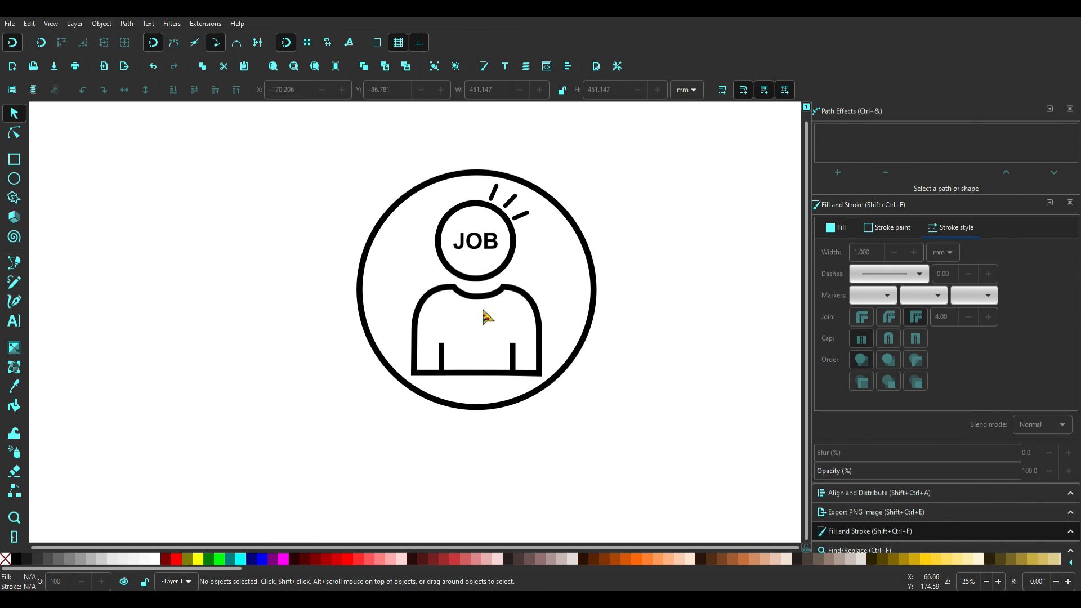
scroll(483, 308, up, 1)
mouse_move(483, 310)
mouse_down()
mouse_move(411, 358)
mouse_move(432, 357)
mouse_up()
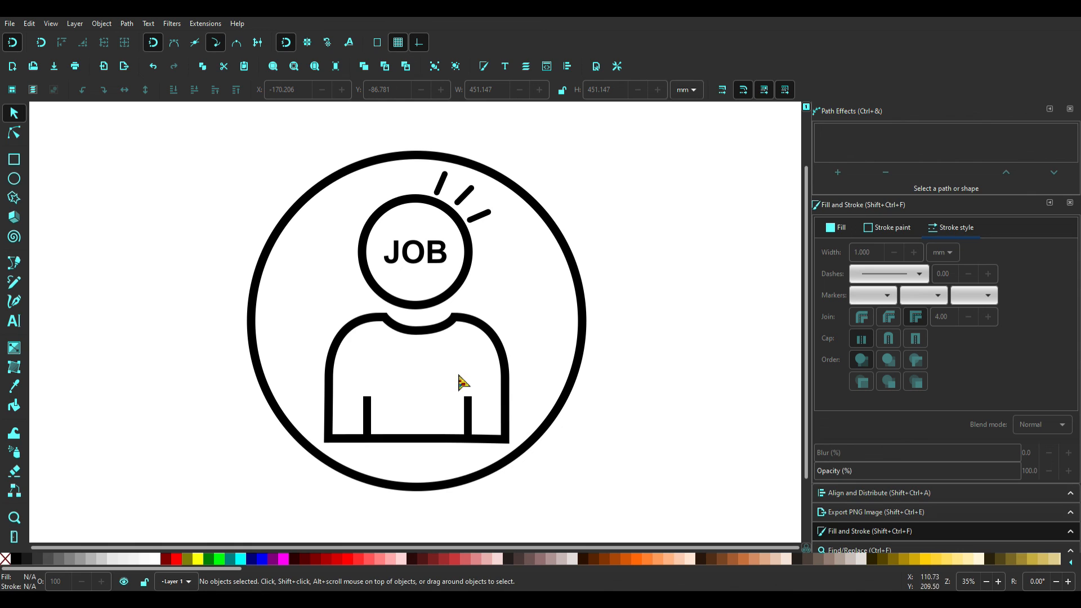
click(509, 444)
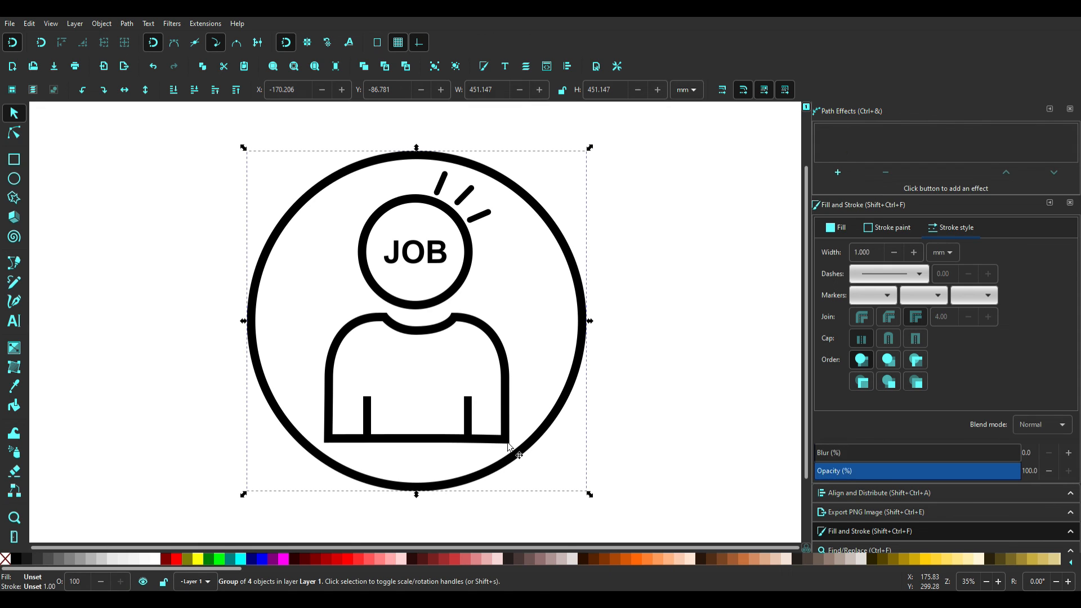
click(640, 423)
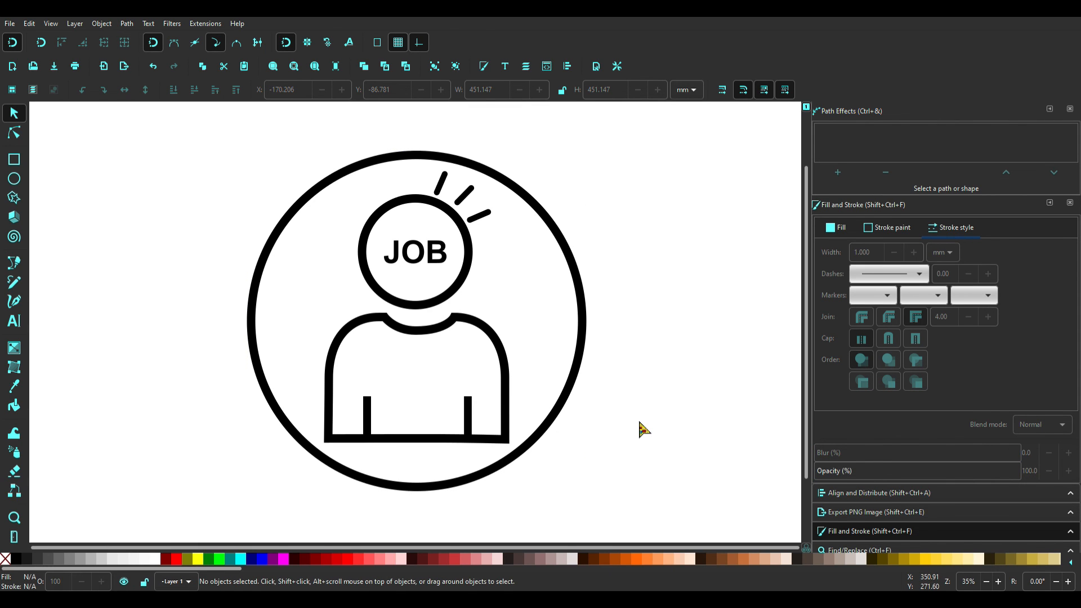